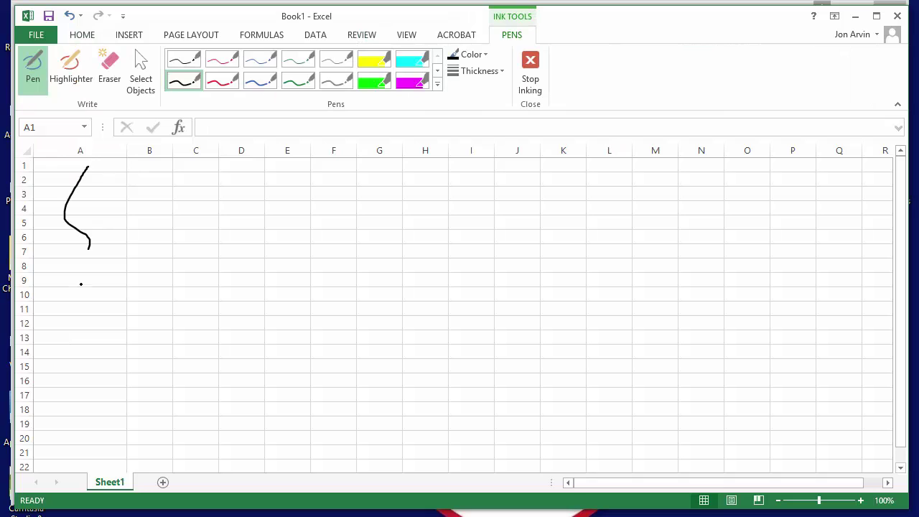
Draw wavy vertical ink strokes down columns B and C and two long horizontal ink lines near rows 5 and 7
drag(156, 166, 156, 268)
drag(195, 166, 196, 264)
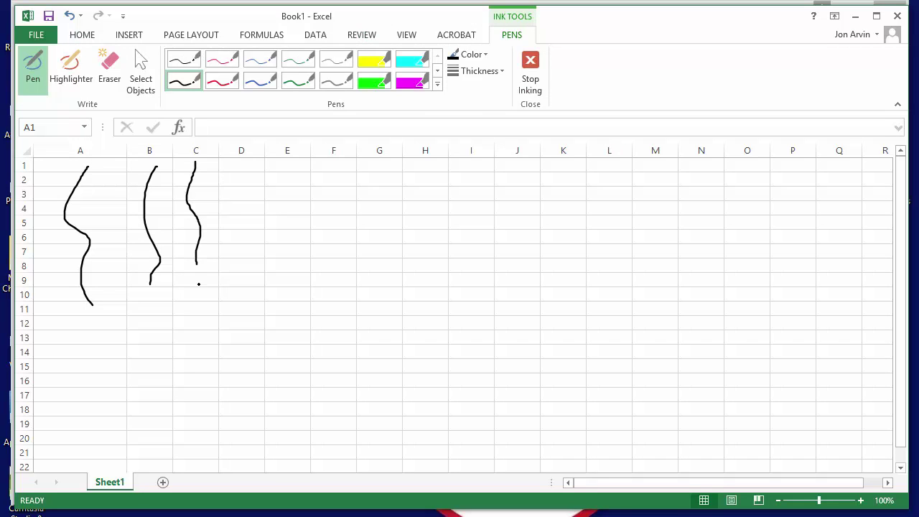
drag(40, 223, 473, 218)
drag(48, 251, 480, 247)
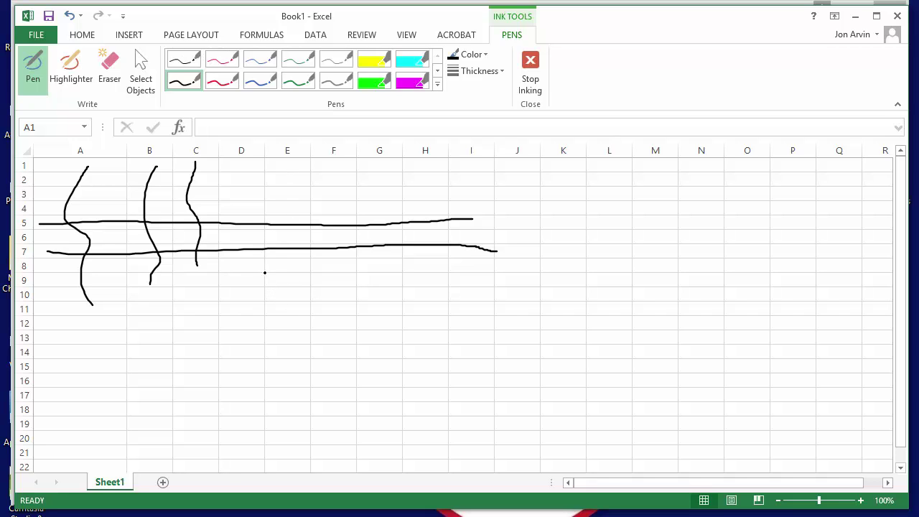
Outline cells E9 and G3 in ink, writing "eq" inside the E9 box, and stop inking
drag(267, 287, 311, 287)
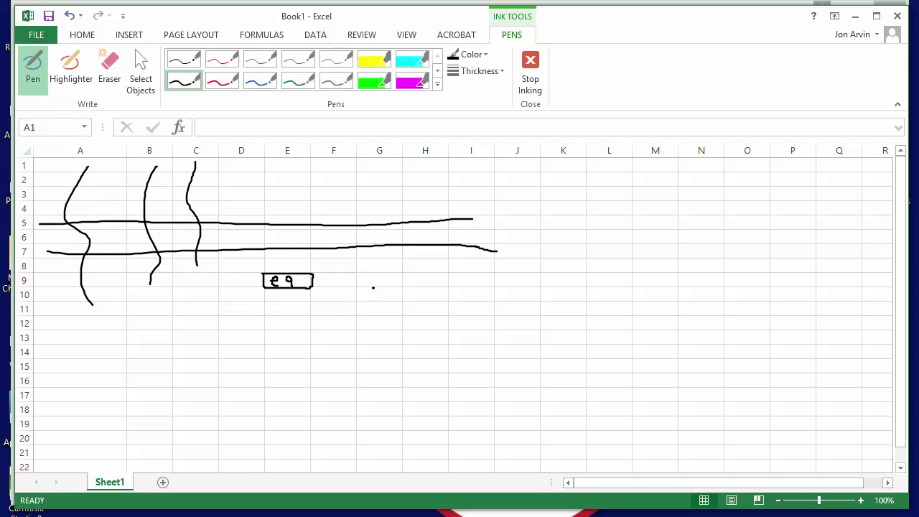
drag(382, 199, 401, 199)
click(529, 68)
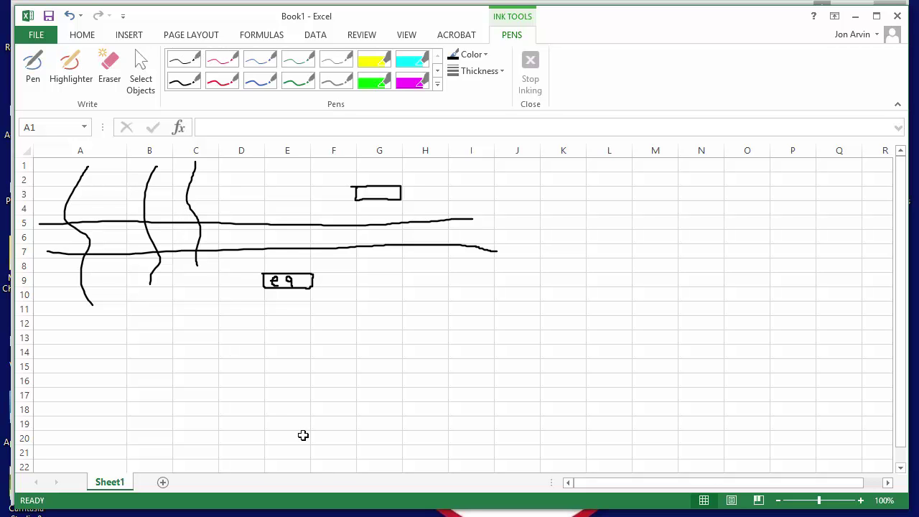
Open the 01_structure-sum-demo workbook from the excel folder and reposition its window
click(222, 514)
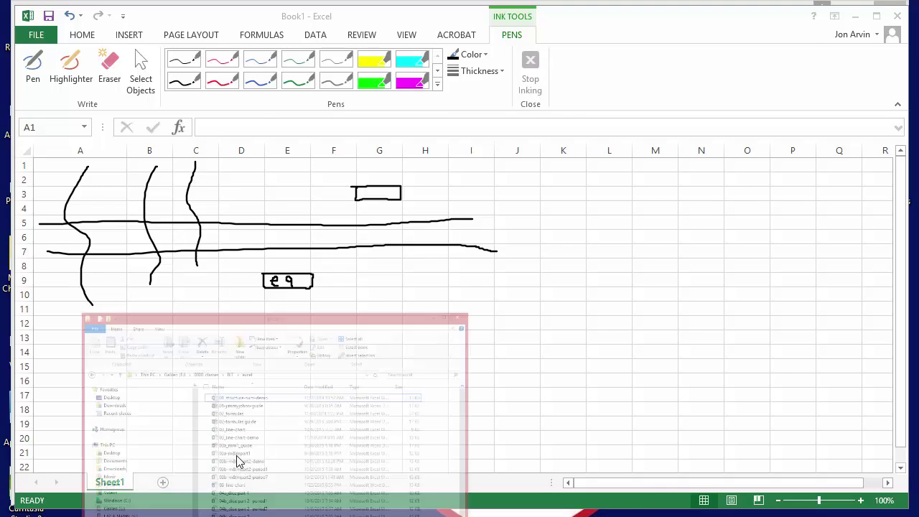
double_click(353, 201)
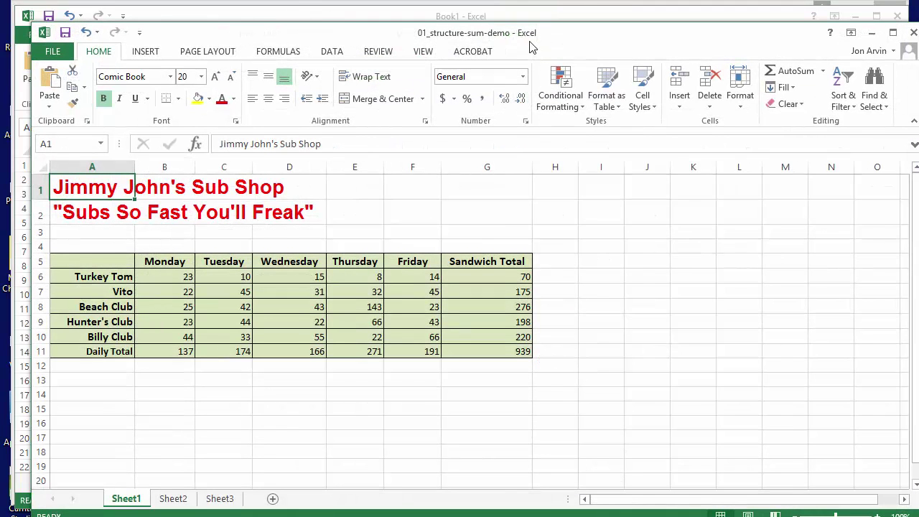
drag(529, 41, 515, 26)
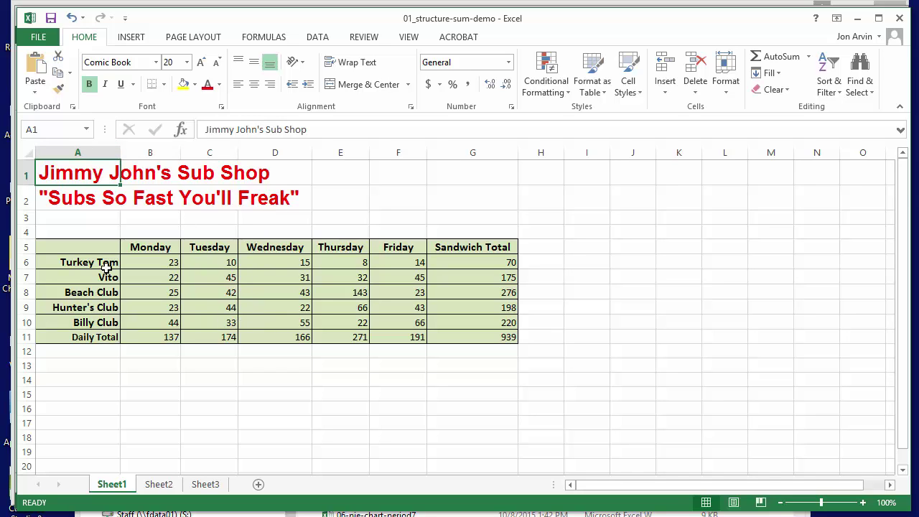
Examine the sandwich names, the weekday headings and the Sandwich Total column in the demo table
drag(109, 263, 101, 336)
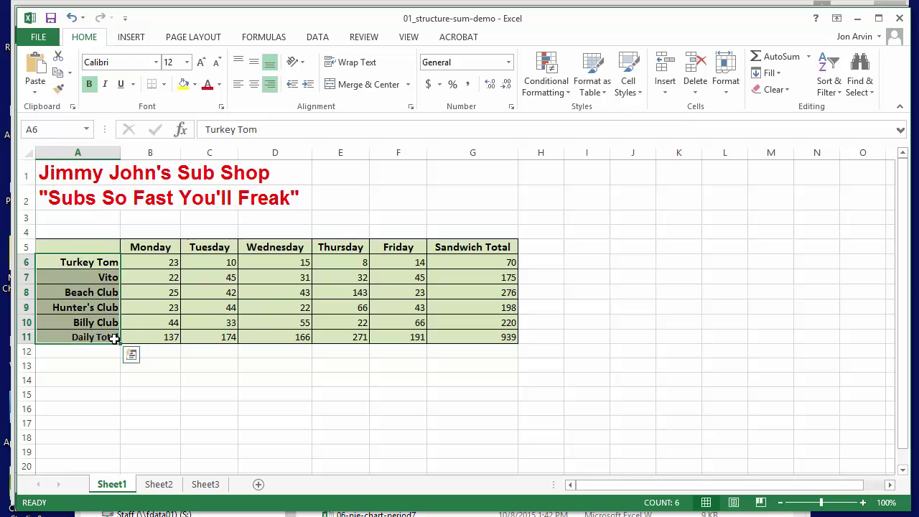
drag(152, 246, 393, 249)
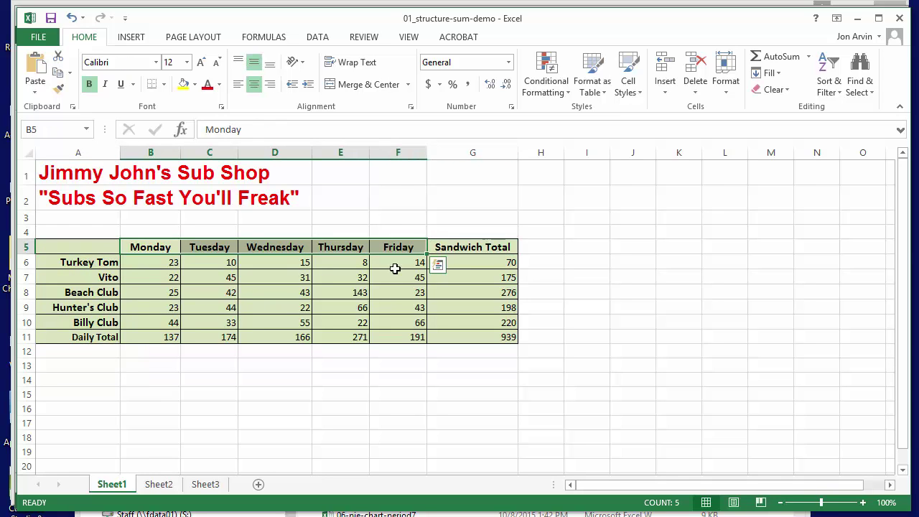
drag(483, 261, 478, 338)
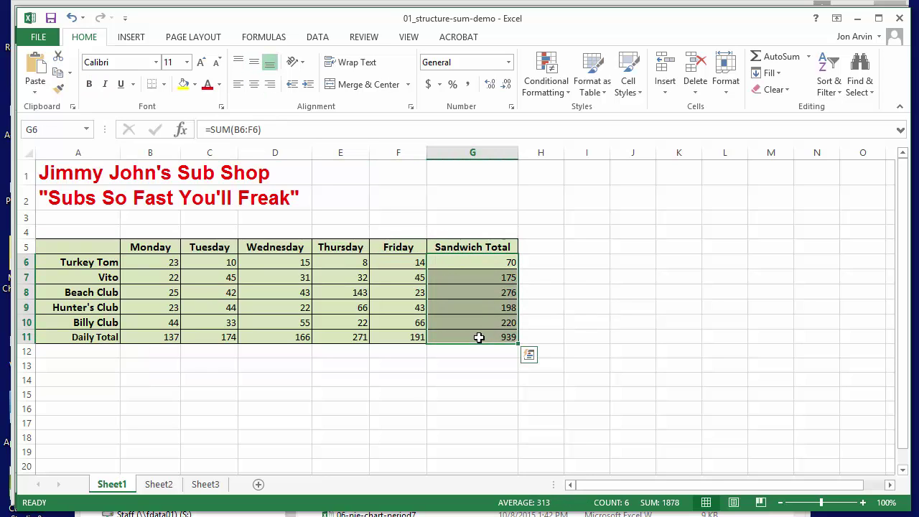
click(153, 263)
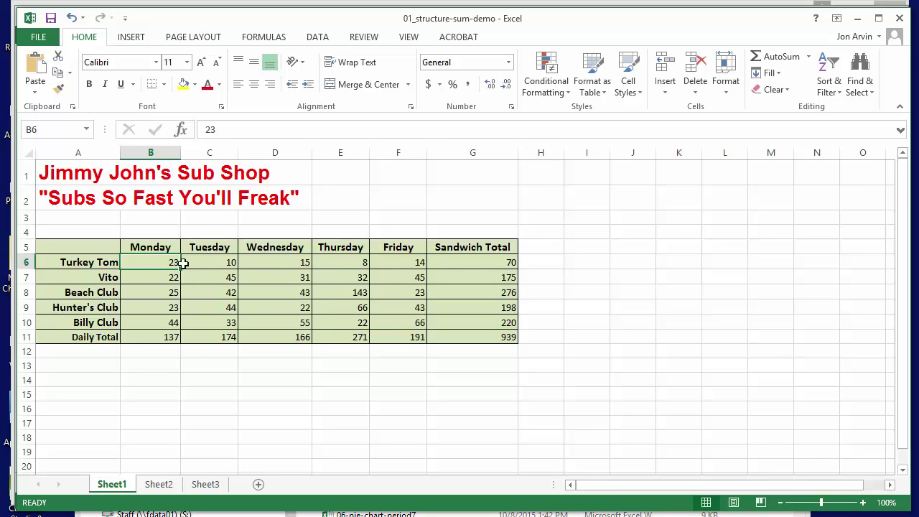
click(488, 264)
drag(488, 264, 489, 335)
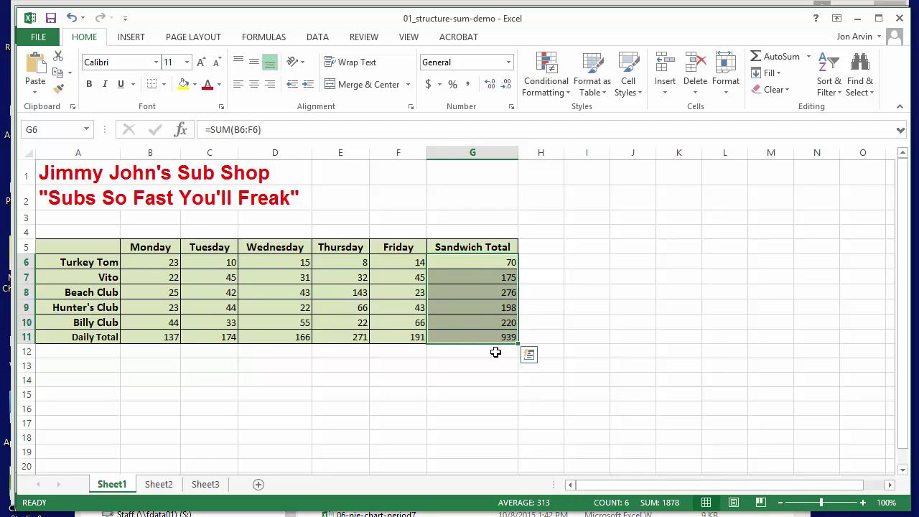
Examine how the sandwich rows and the Monday column lead to the sandwich totals and the daily total
click(63, 262)
drag(128, 264, 478, 262)
drag(94, 278, 469, 275)
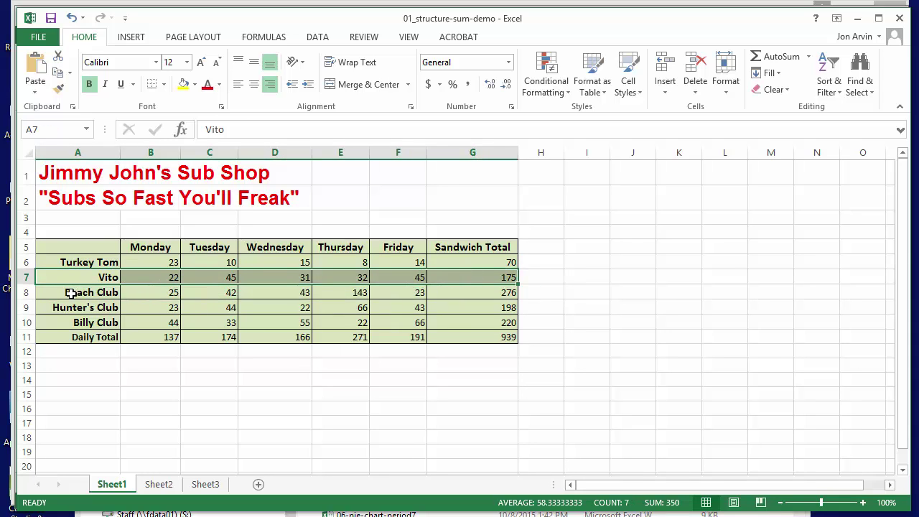
drag(76, 293, 475, 292)
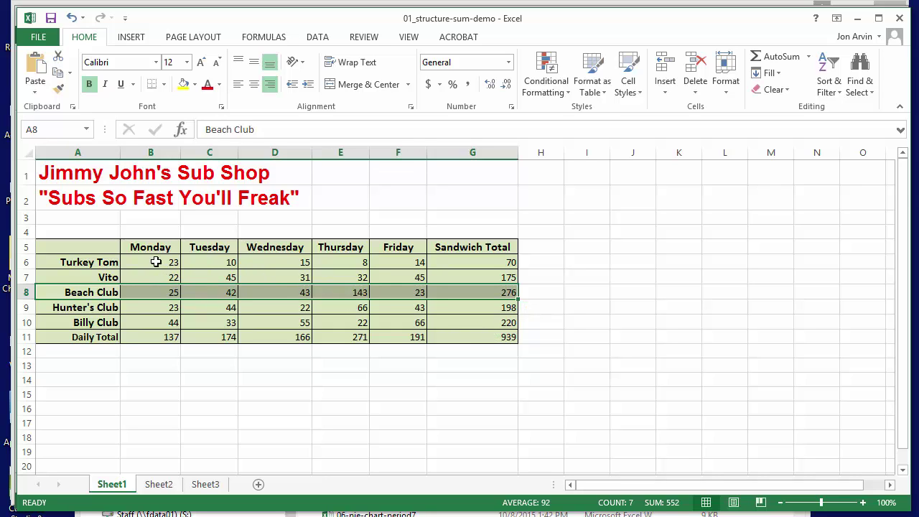
drag(155, 261, 149, 336)
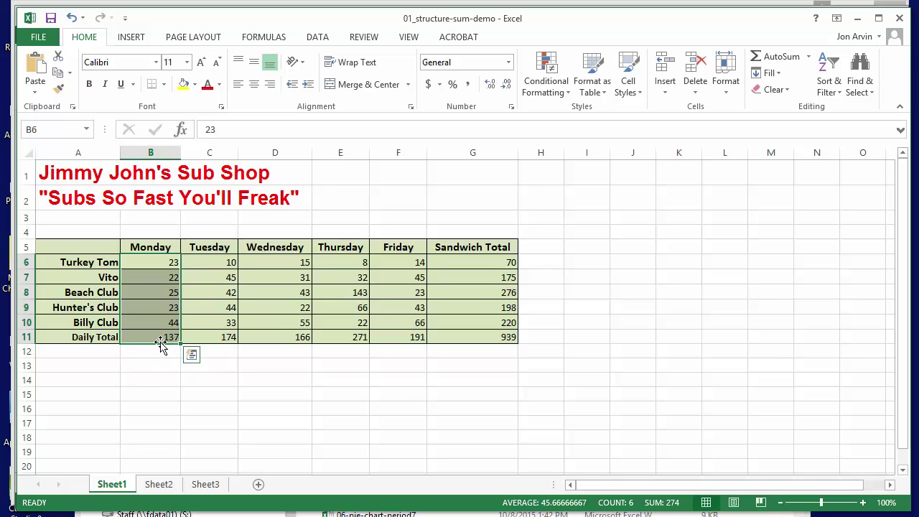
click(163, 337)
drag(170, 262, 173, 322)
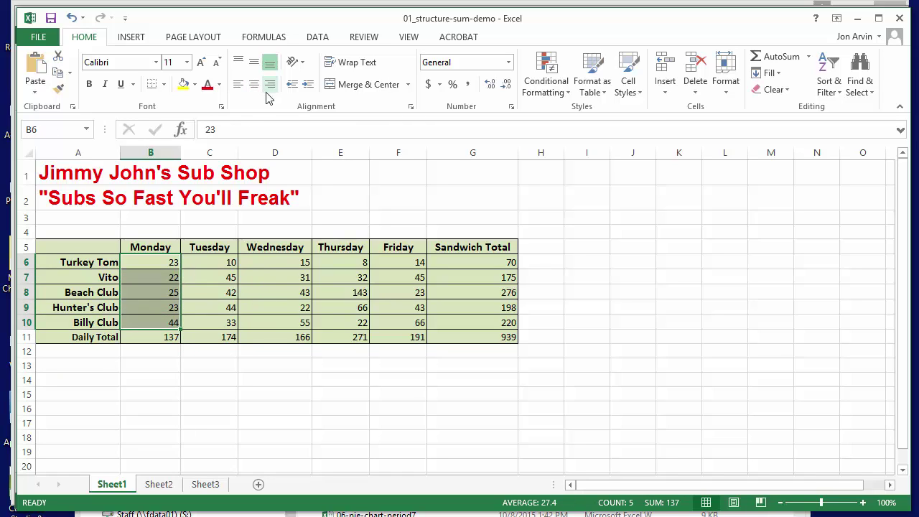
Close the demo workbook and Book1, discarding the changes to Book1
click(897, 21)
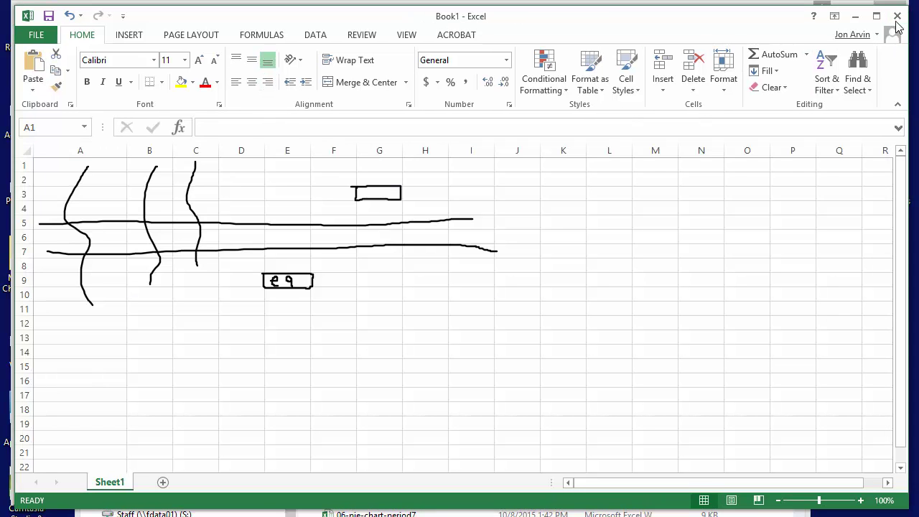
click(898, 20)
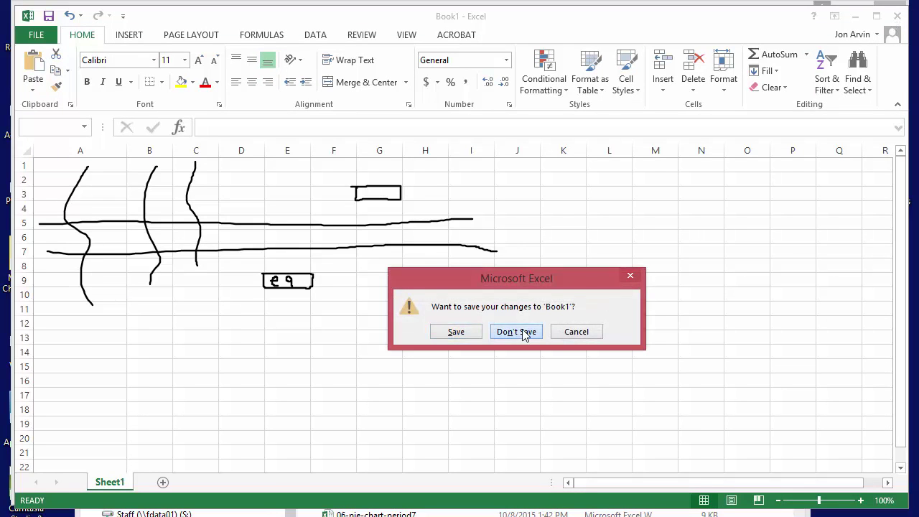
click(523, 333)
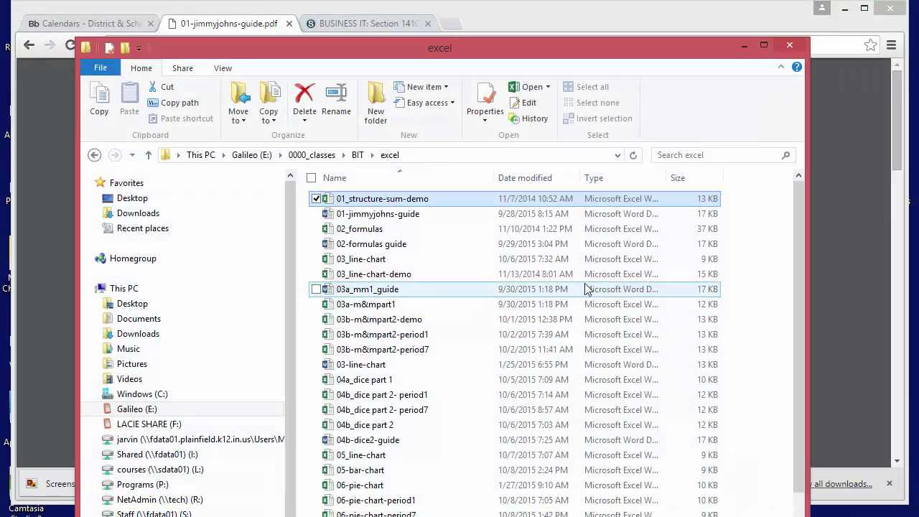
Minimize the excel folder window and read the sheet setup instructions in 01-jimmyjohns-guide.pdf
click(744, 45)
scroll(362, 291, down, 4)
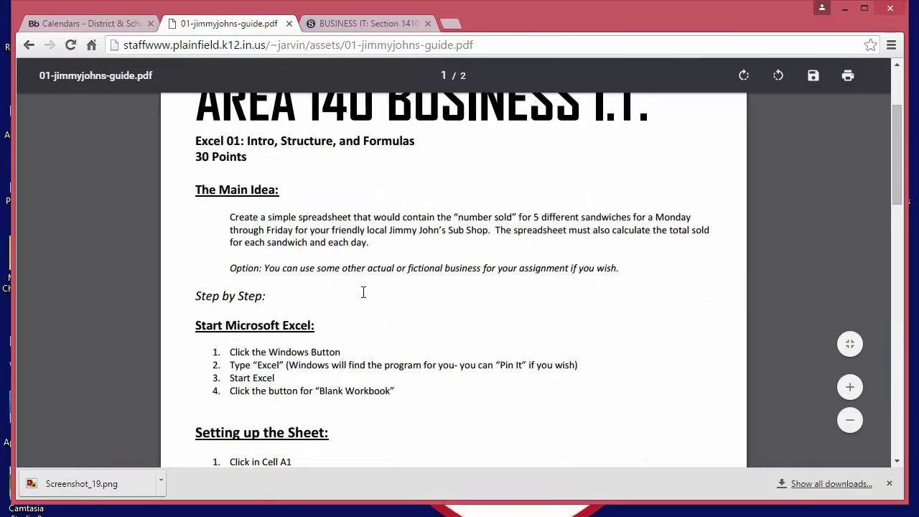
scroll(362, 291, up, 4)
scroll(363, 291, down, 5)
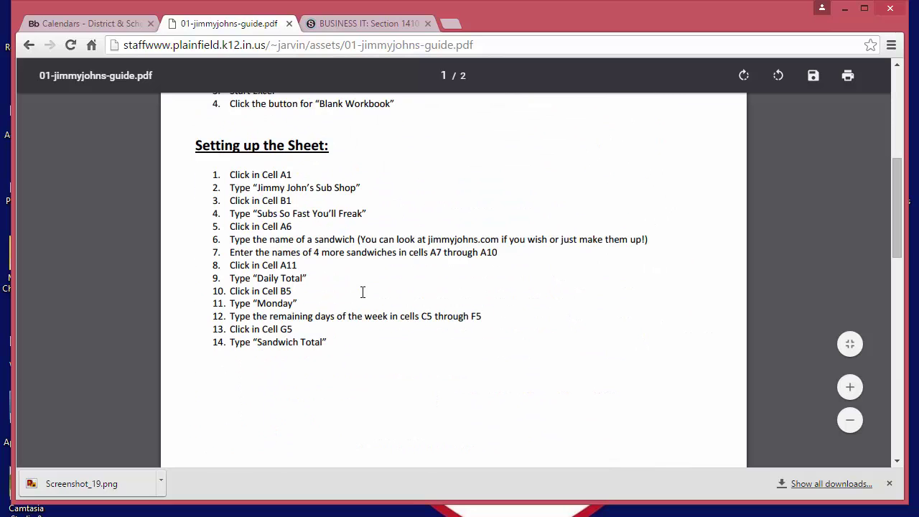
scroll(362, 292, up, 5)
scroll(362, 291, down, 5)
Search for Excel 2013 in Windows, launch it and create a blank workbook
key(super)
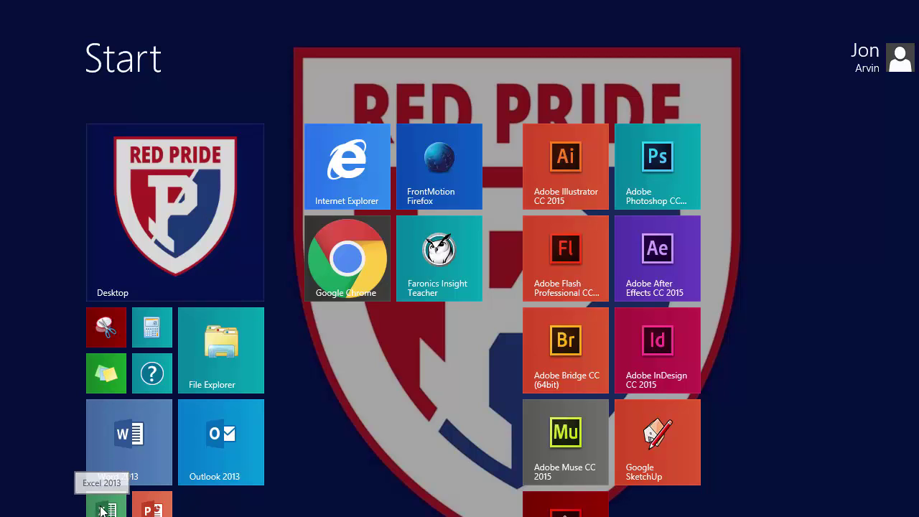
text(excel 2013)
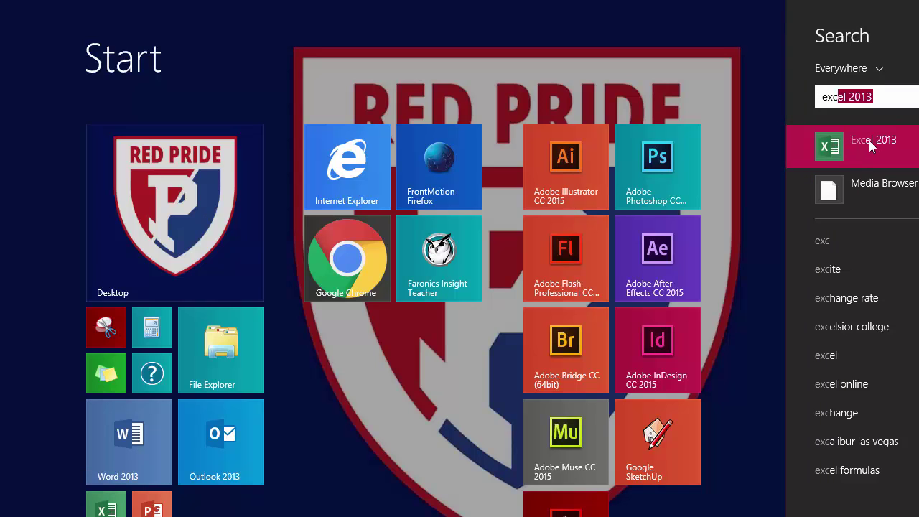
click(844, 147)
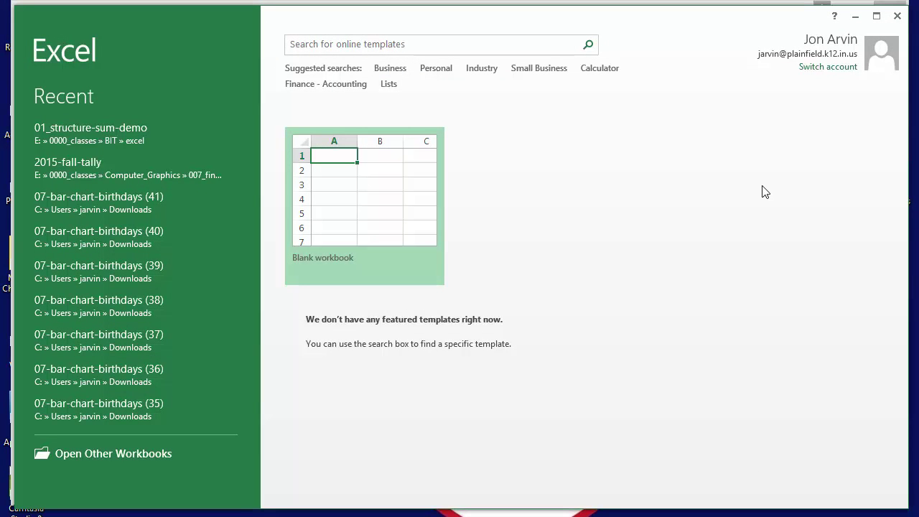
click(328, 253)
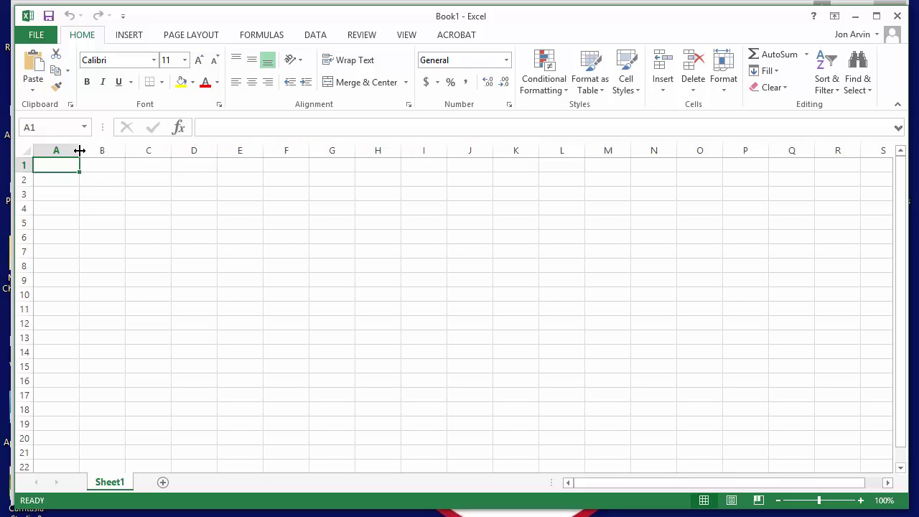
Widen columns A through F of the blank sheet to make room for the table
drag(79, 150, 296, 151)
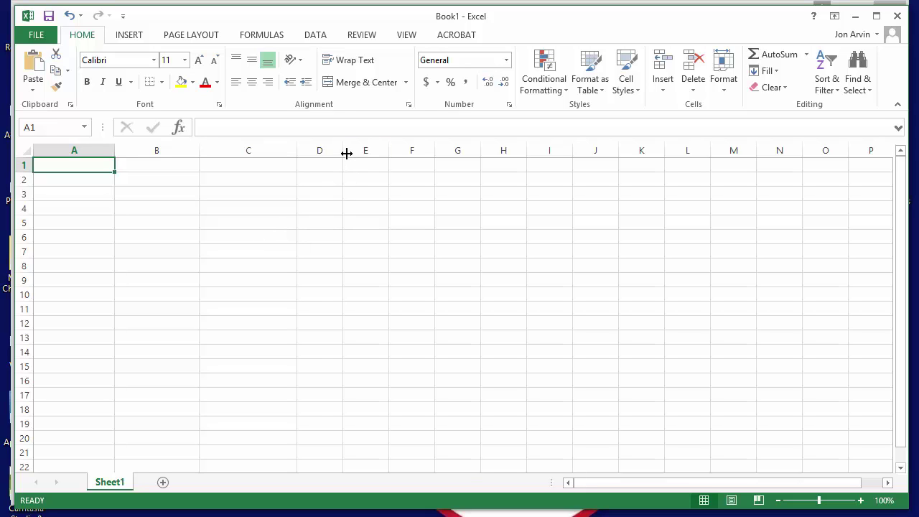
drag(341, 151, 360, 152)
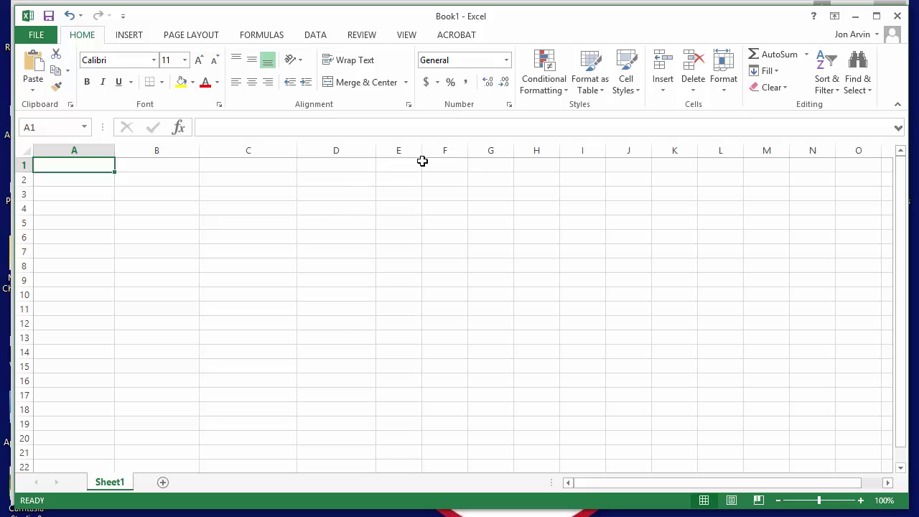
drag(421, 149, 460, 149)
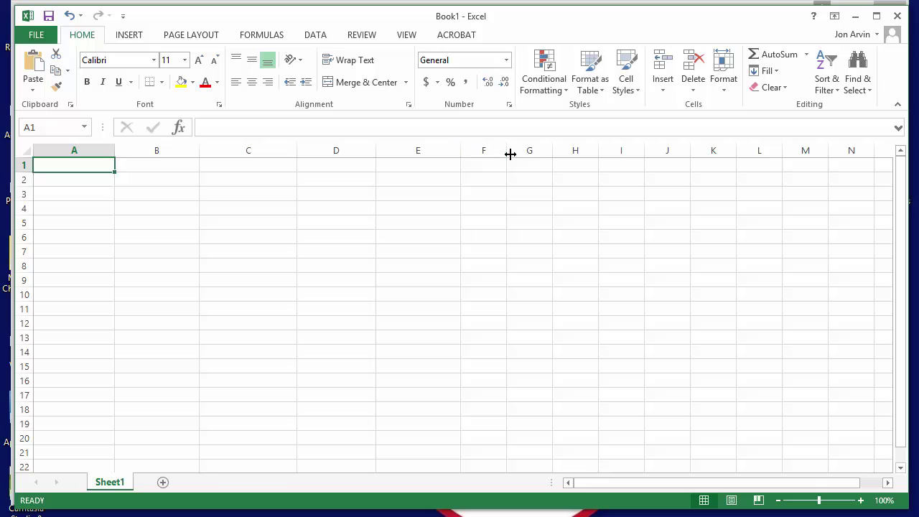
drag(506, 148, 537, 148)
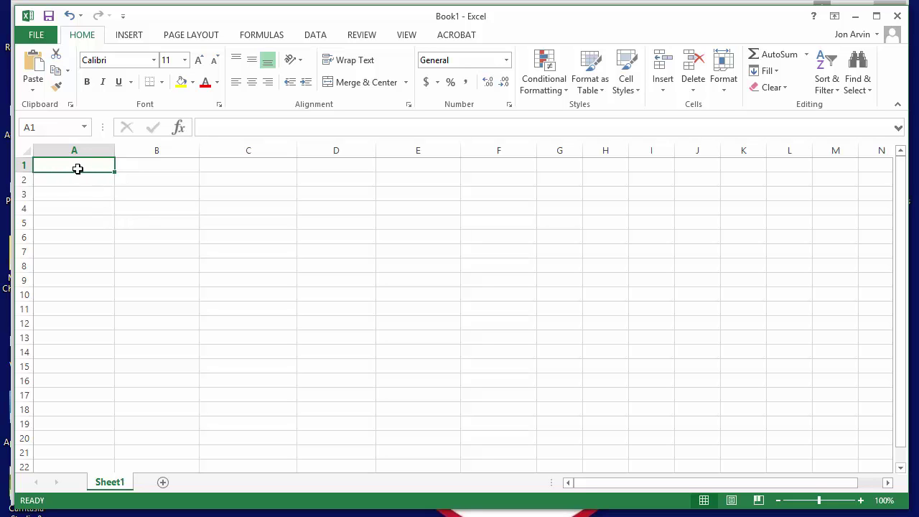
Enter the title "Jimmy John's Subs" in cell A1 and enlarge its text to 22 pt
text(Jimmy John)
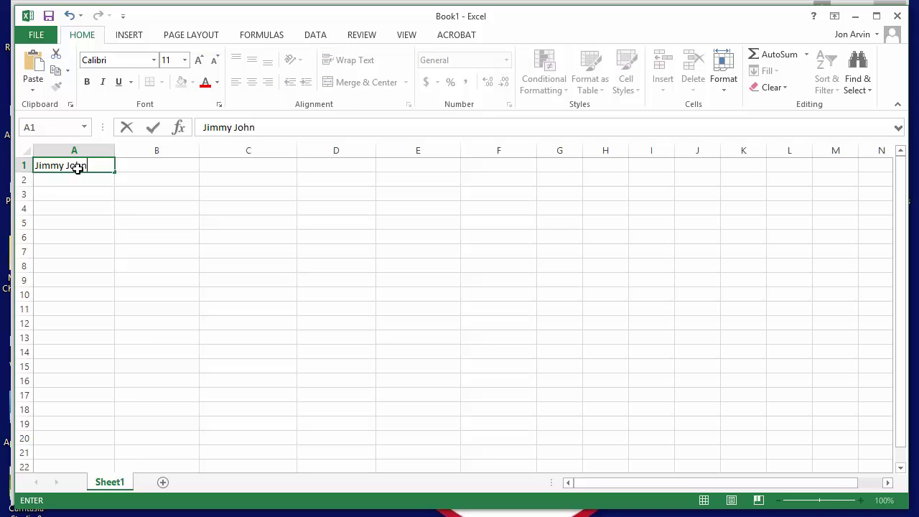
text('s Subs)
drag(121, 167, 34, 166)
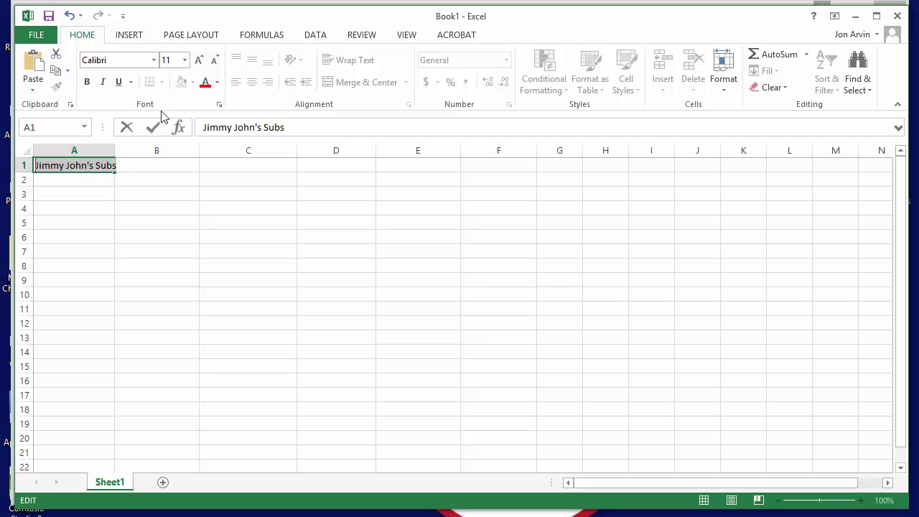
click(199, 60)
click(199, 60)
click(198, 60)
click(199, 61)
click(199, 61)
click(198, 60)
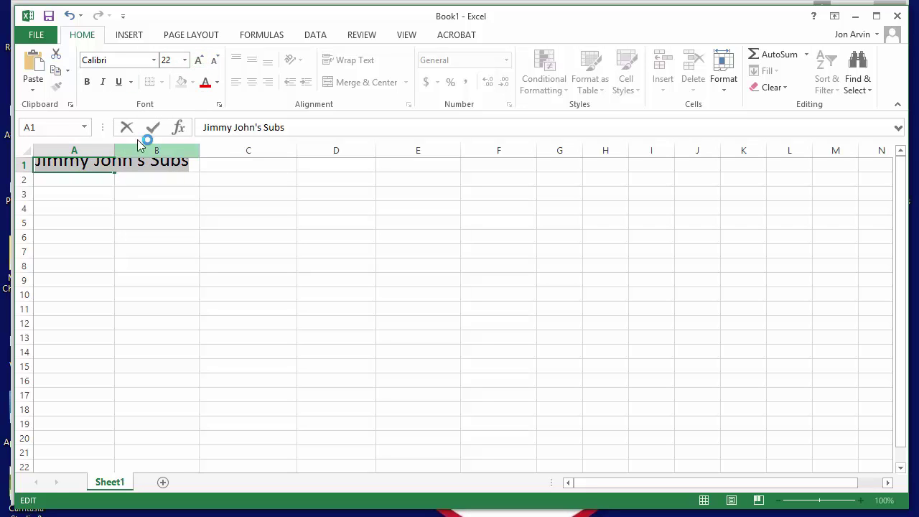
Change the font of the title in A1 to Adobe Gothic Std B and finish editing the cell
click(154, 62)
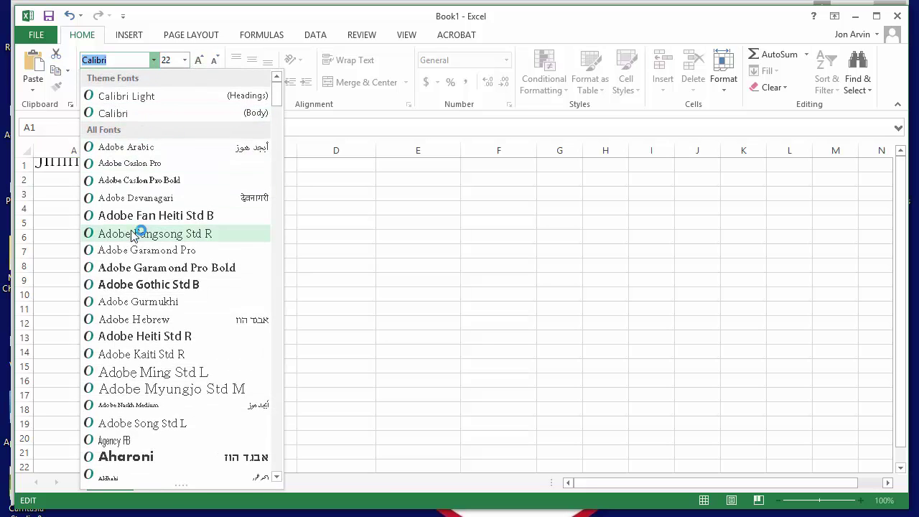
click(144, 284)
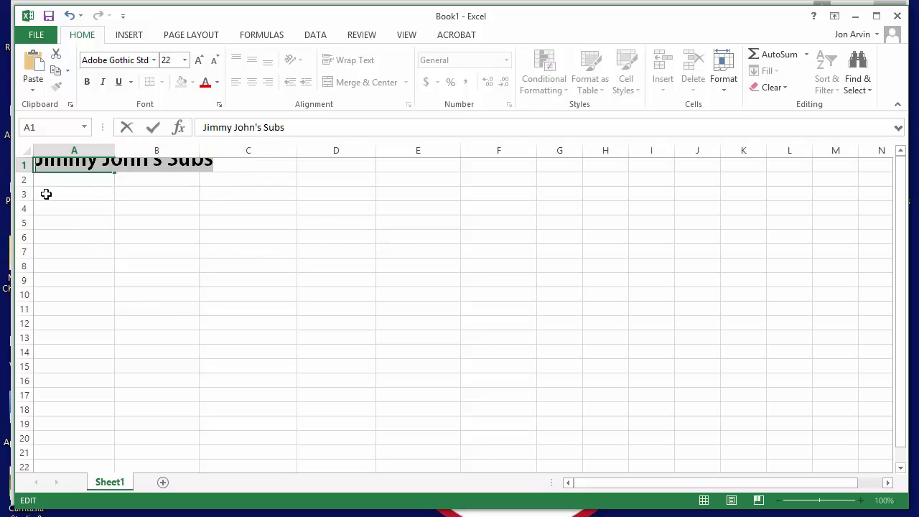
click(76, 204)
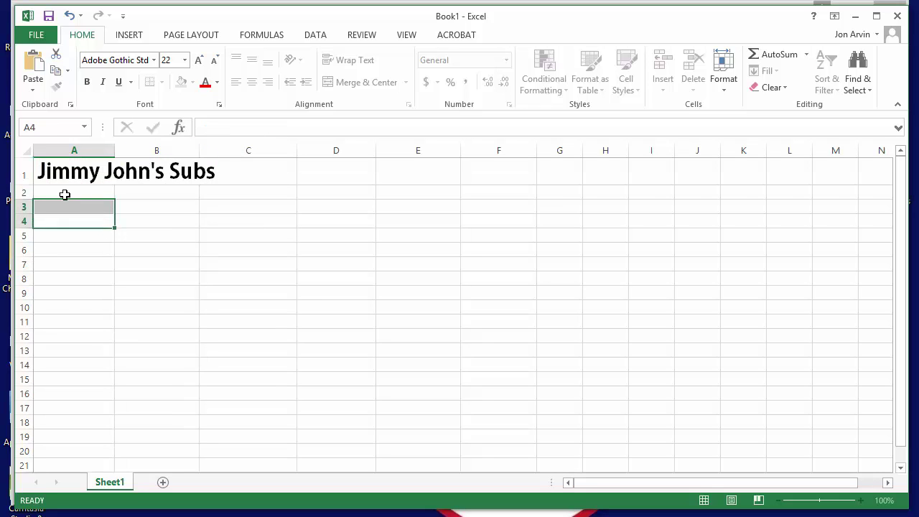
Color the title "Jimmy John's Subs" in row 1 red
click(128, 169)
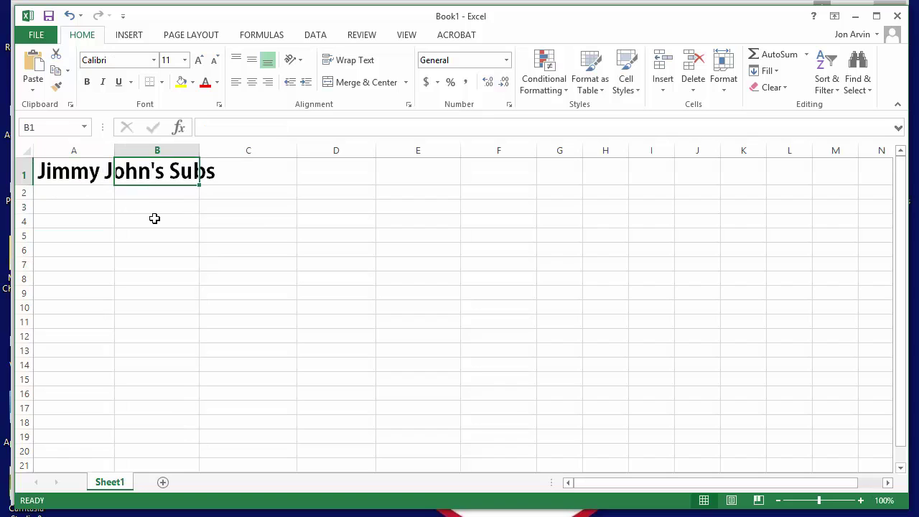
click(199, 178)
drag(52, 173, 220, 174)
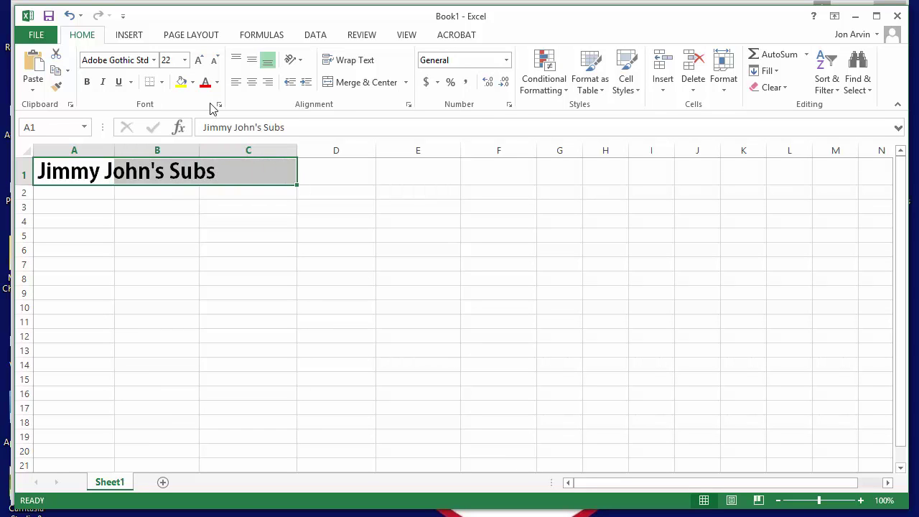
click(218, 83)
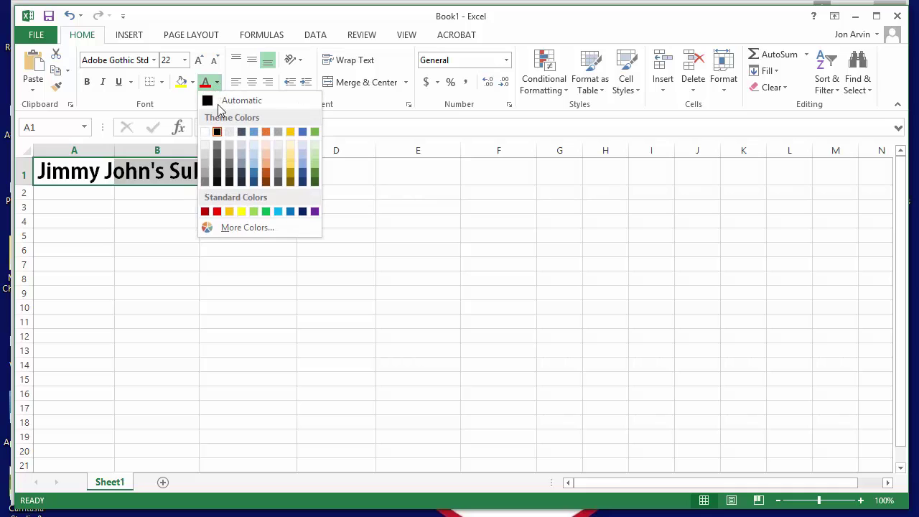
click(209, 210)
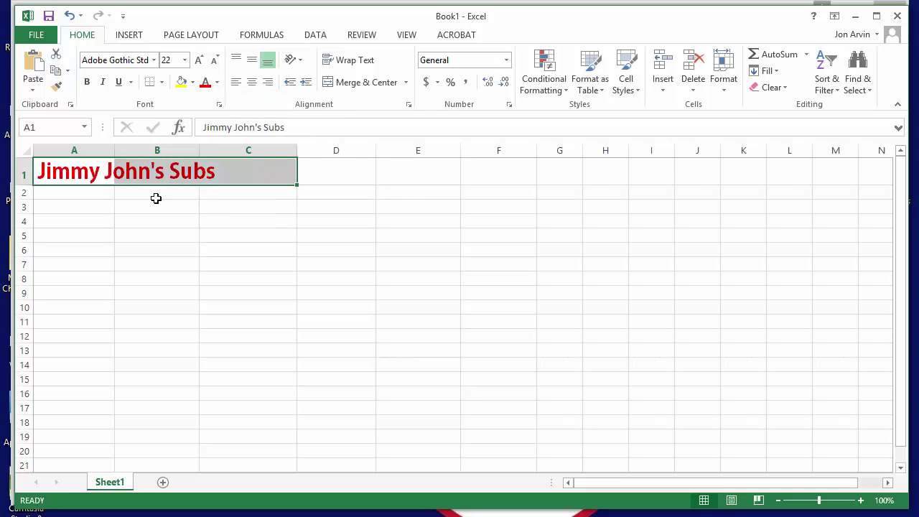
Enter the tagline "Sub so fast you'll freak!" in cell A2 beneath the title
click(87, 195)
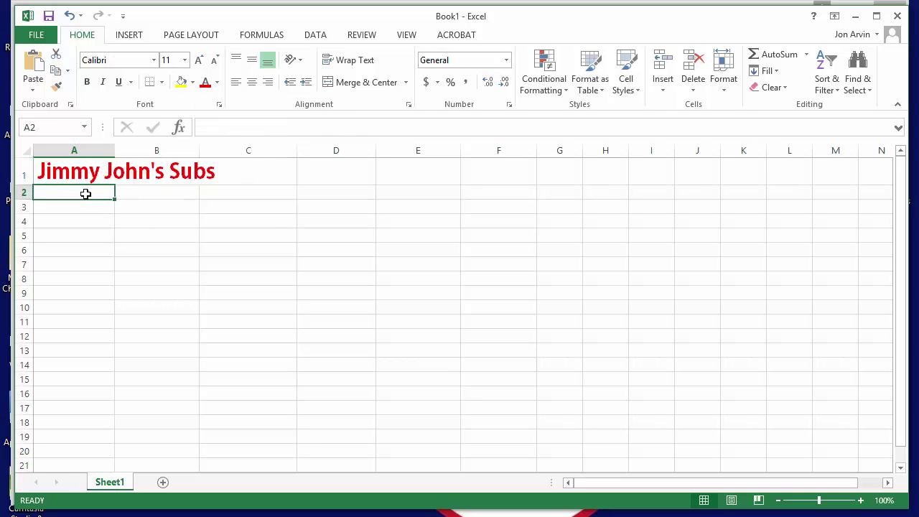
text(Sub)
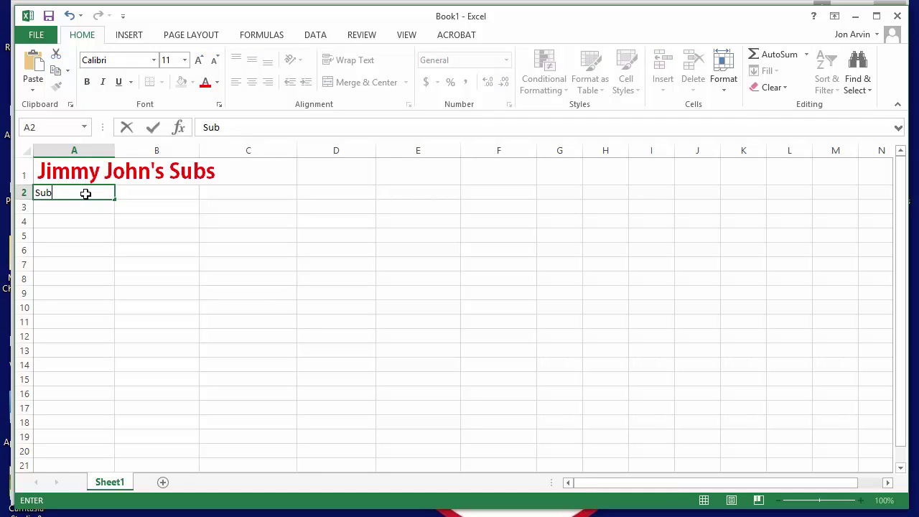
text( so fast you'll freak!)
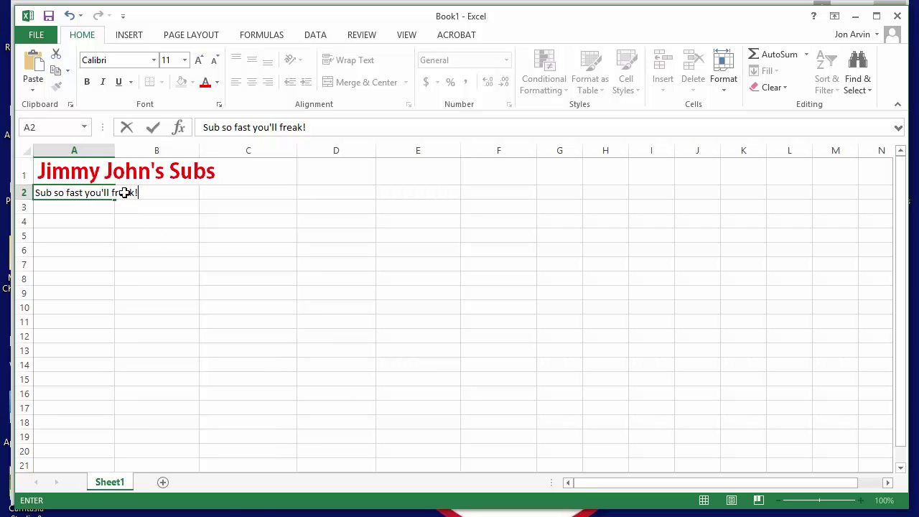
Enlarge the tagline in A2 to 16 pt and widen column A slightly
drag(148, 194, 34, 192)
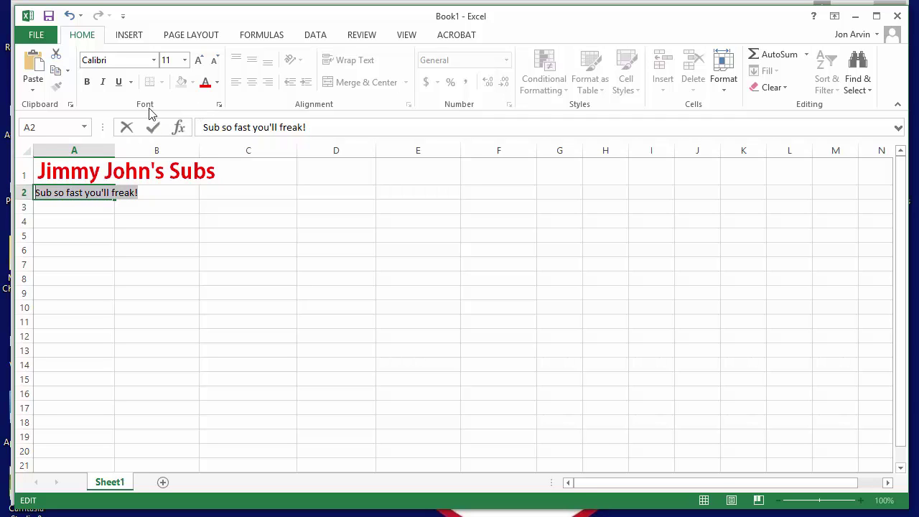
click(199, 61)
click(199, 61)
click(199, 61)
click(199, 61)
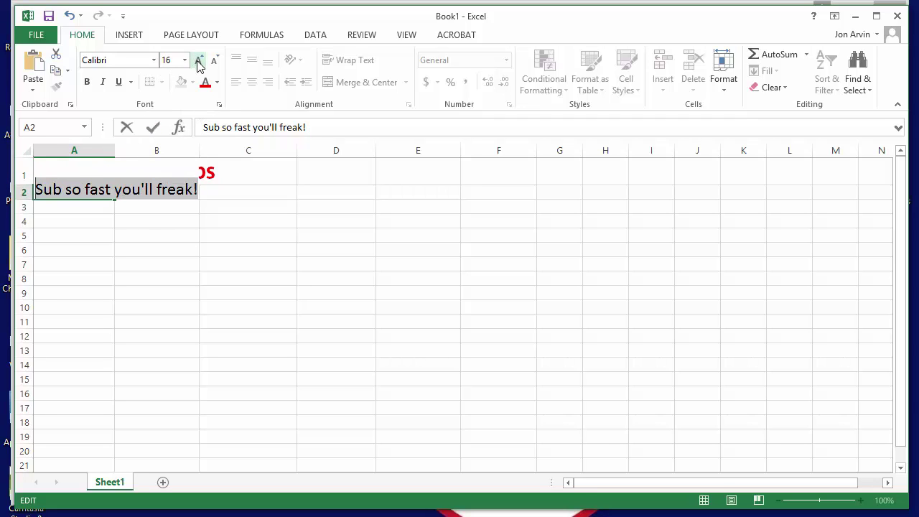
click(78, 205)
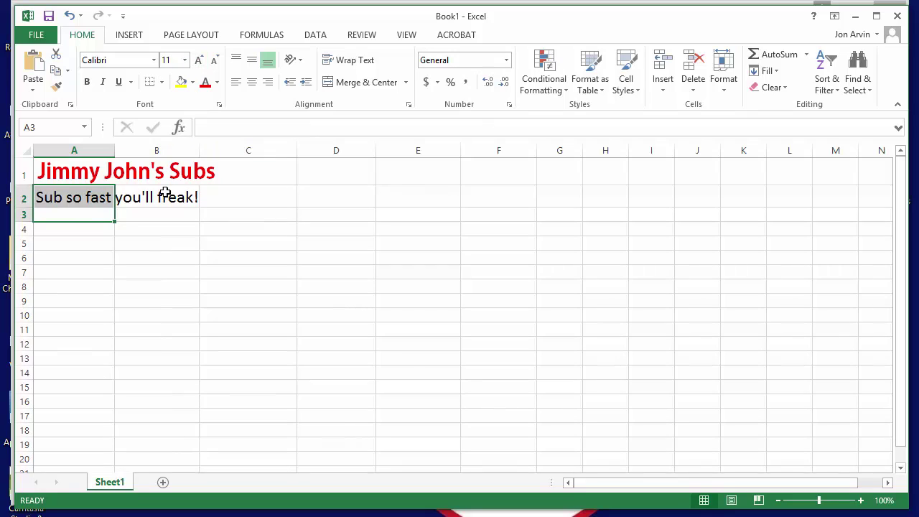
click(131, 204)
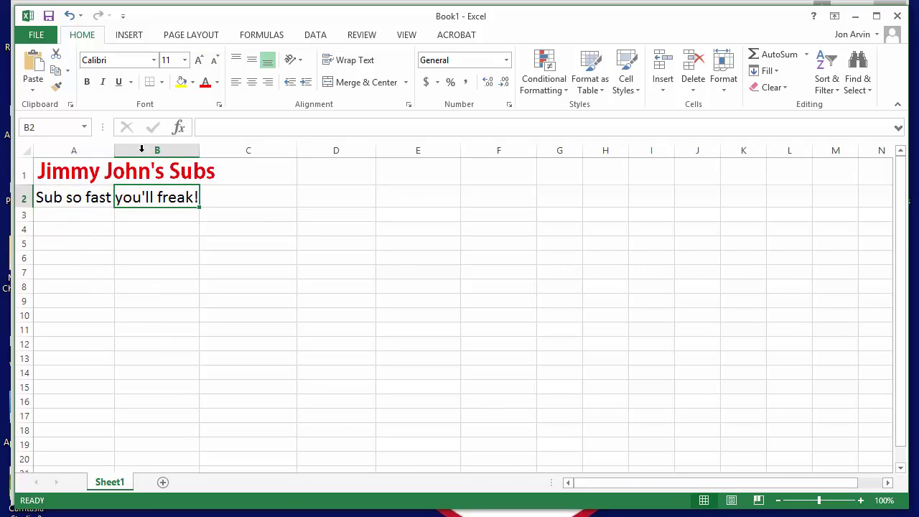
drag(114, 153, 133, 153)
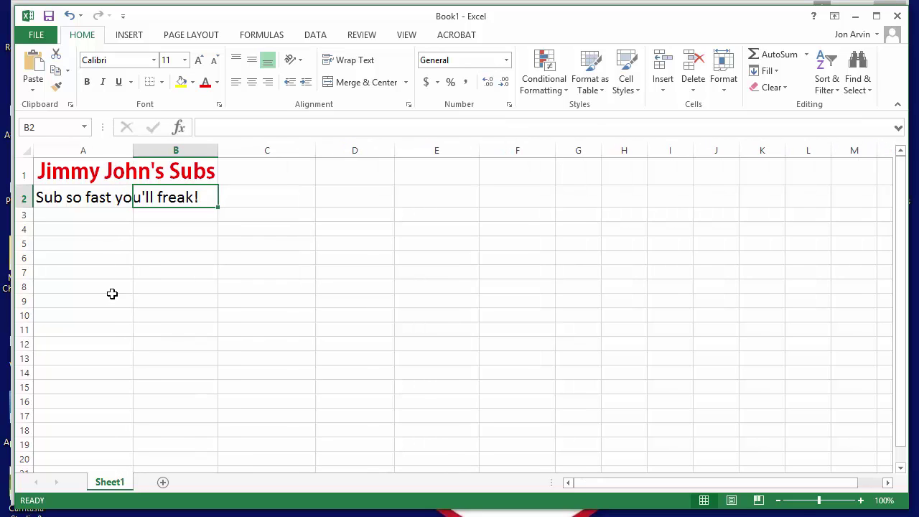
List the sandwiches Vito, Beach Club, Hunters club, Italian and Pepe down column A in cells A7 to A11
click(98, 273)
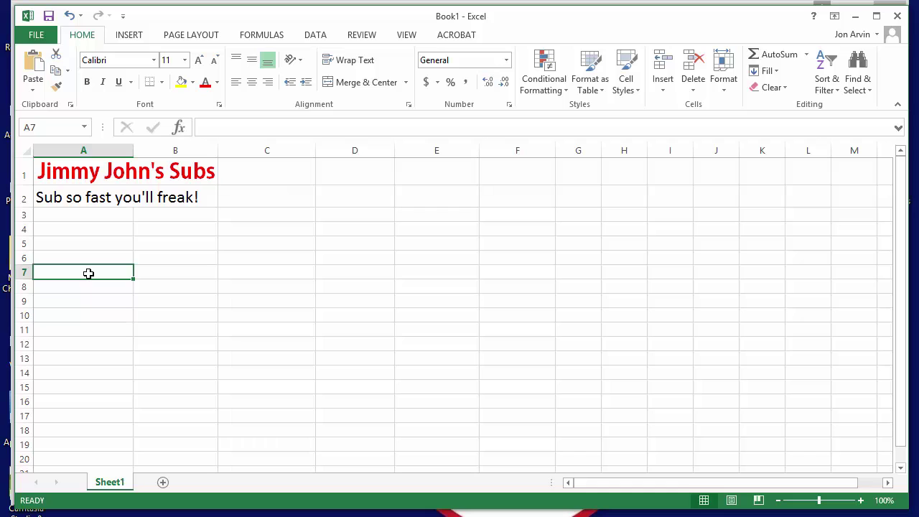
text(Vito)
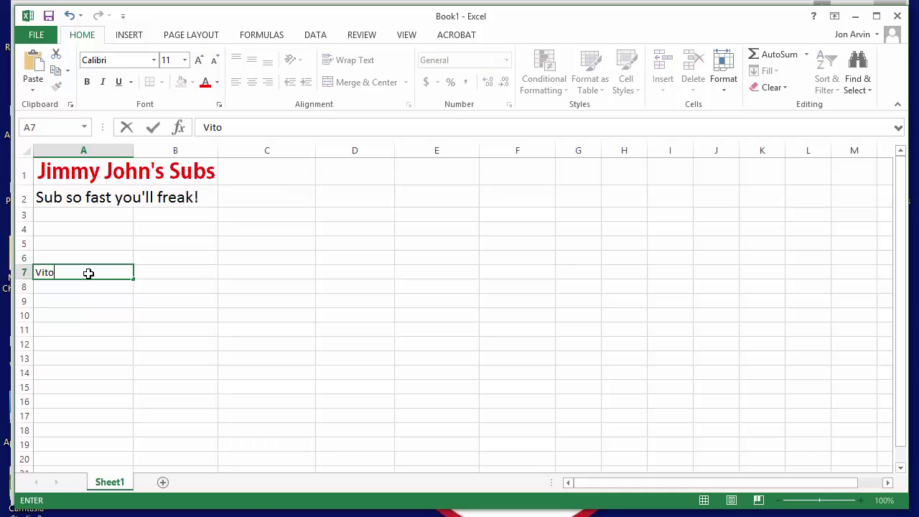
key(Return)
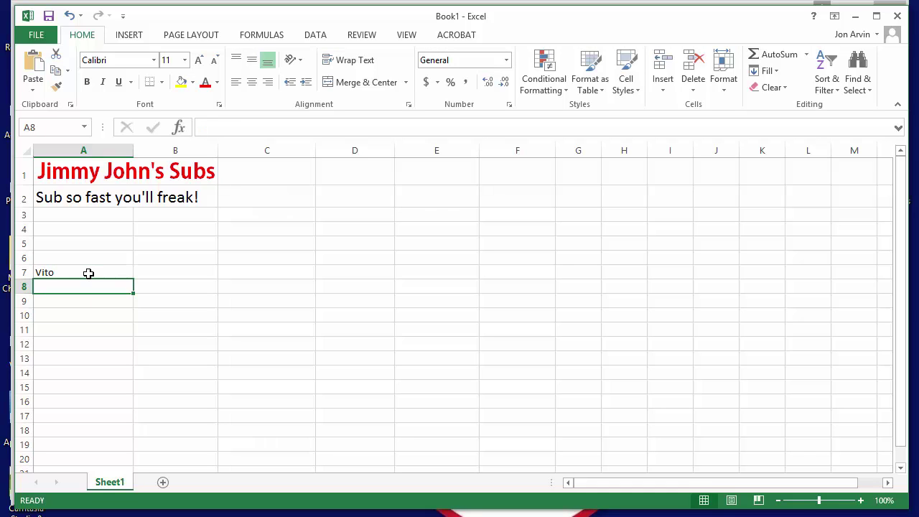
text(Beach Clu)
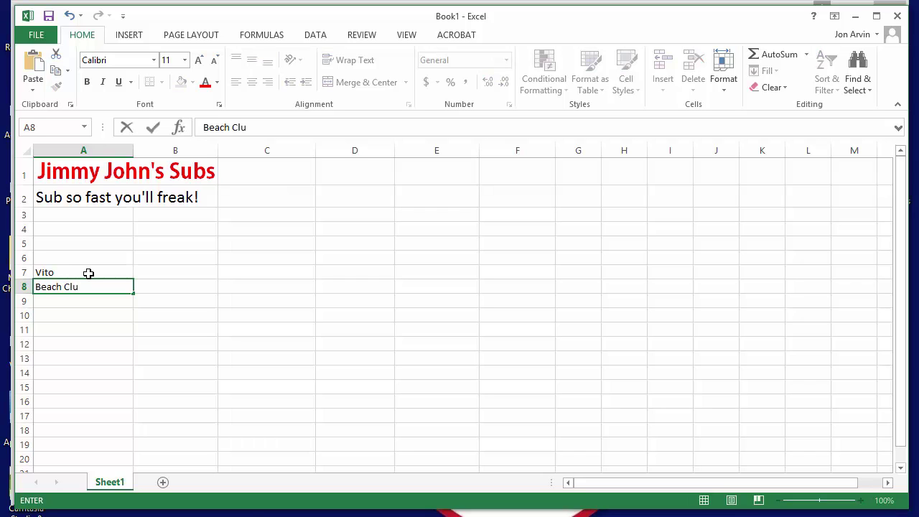
text(b)
key(Return)
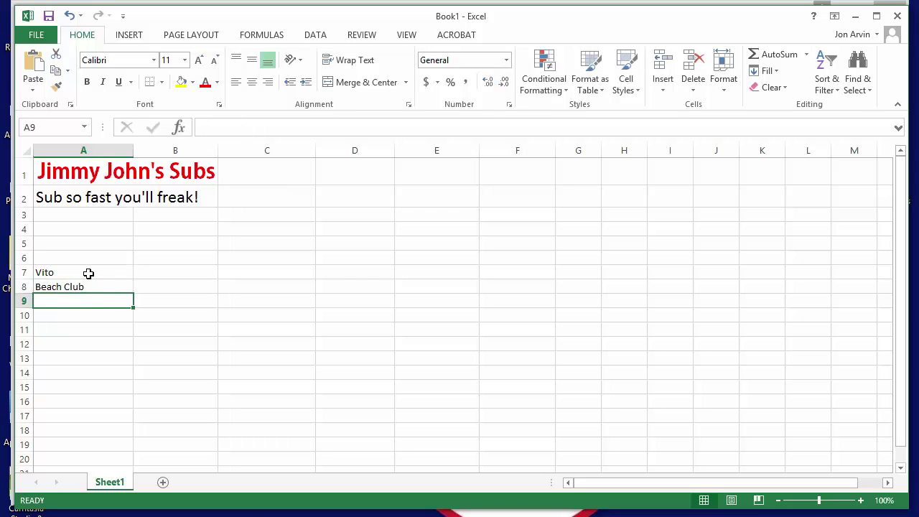
text(Hunter)
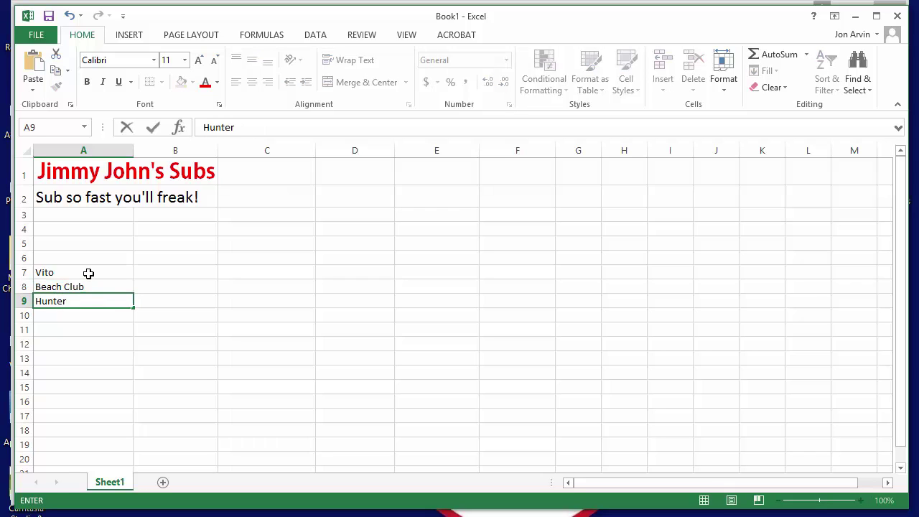
text(s club)
key(Return)
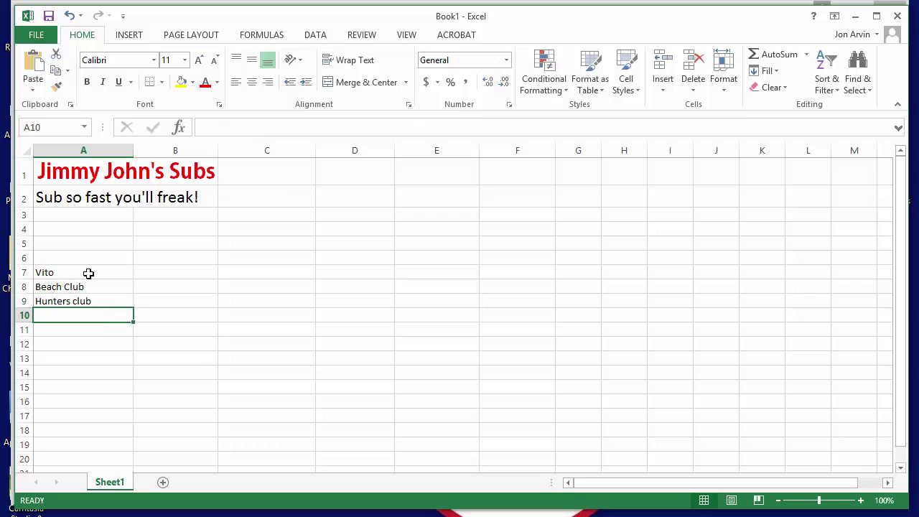
text(Italian)
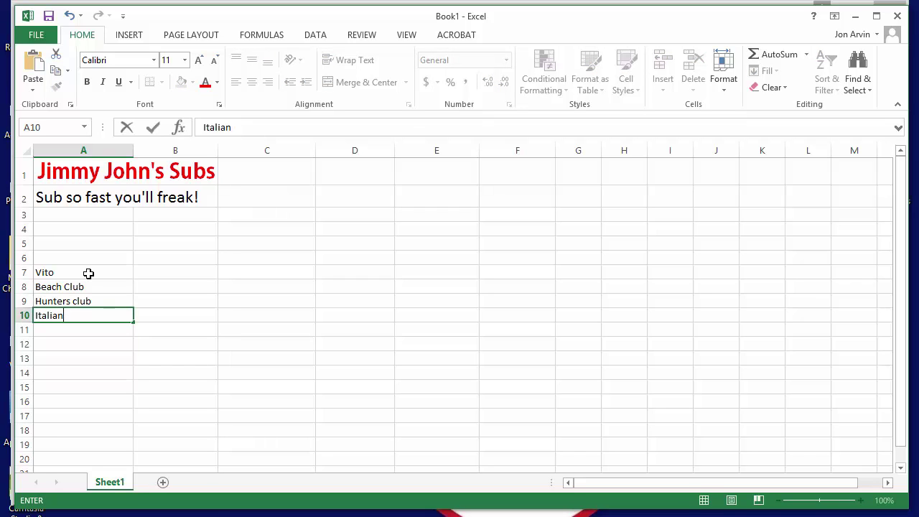
key(Return)
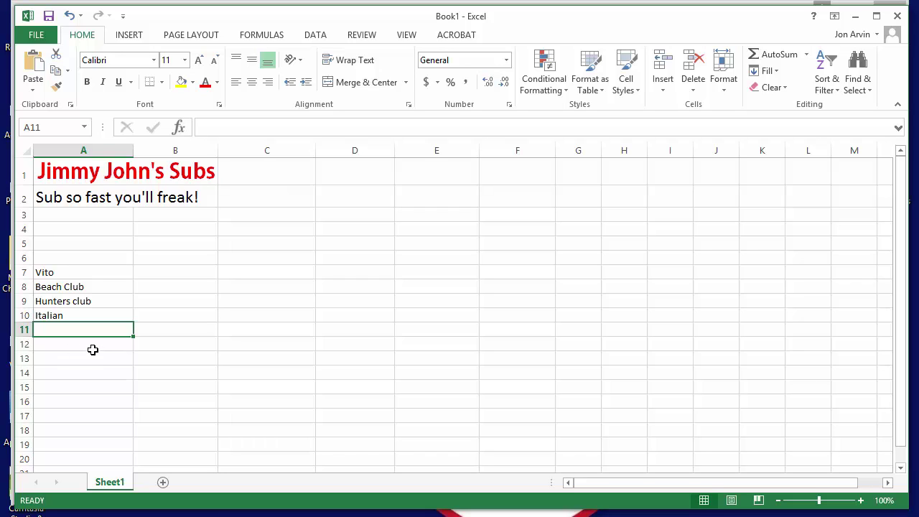
text(Pepe)
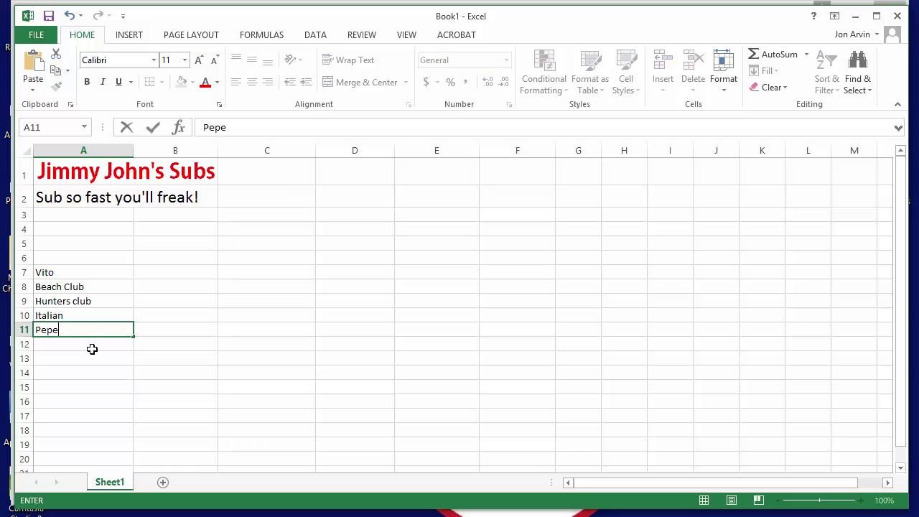
drag(81, 270, 82, 332)
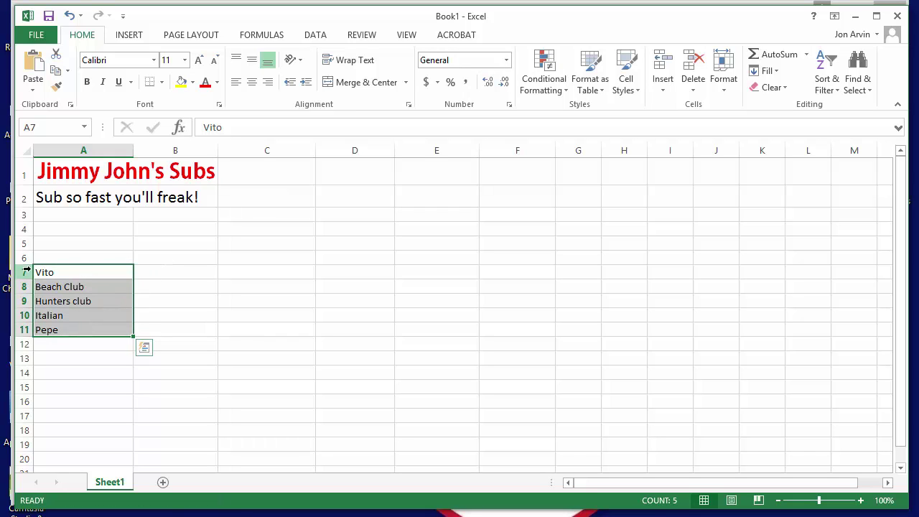
click(64, 260)
click(45, 274)
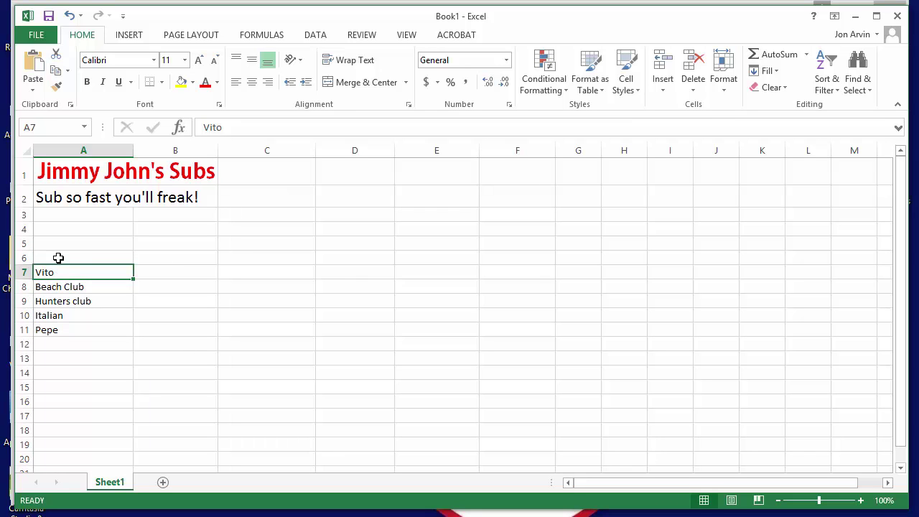
click(58, 258)
Enter the weekday headings Monday, Tuesday, Wednesday, Thursday and Friday across row 6 in cells B6 to F6
click(161, 260)
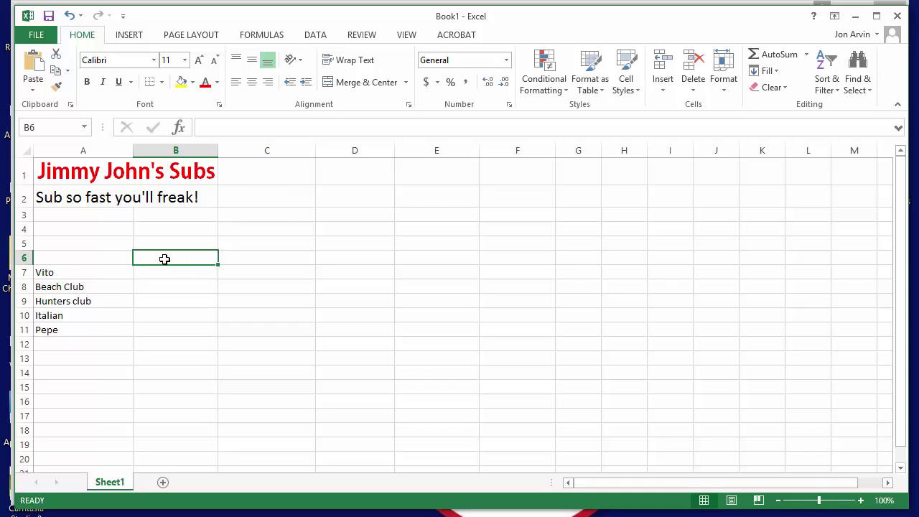
text(Mon)
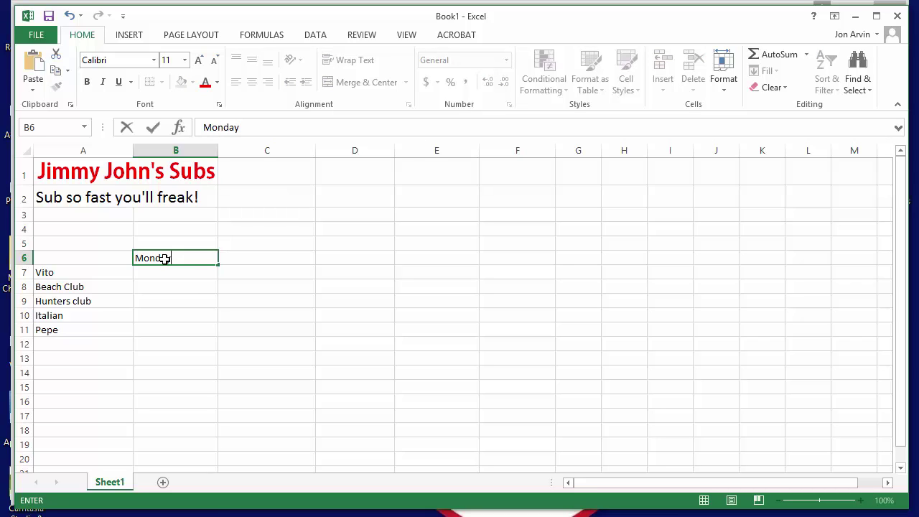
text(day)
key(Tab)
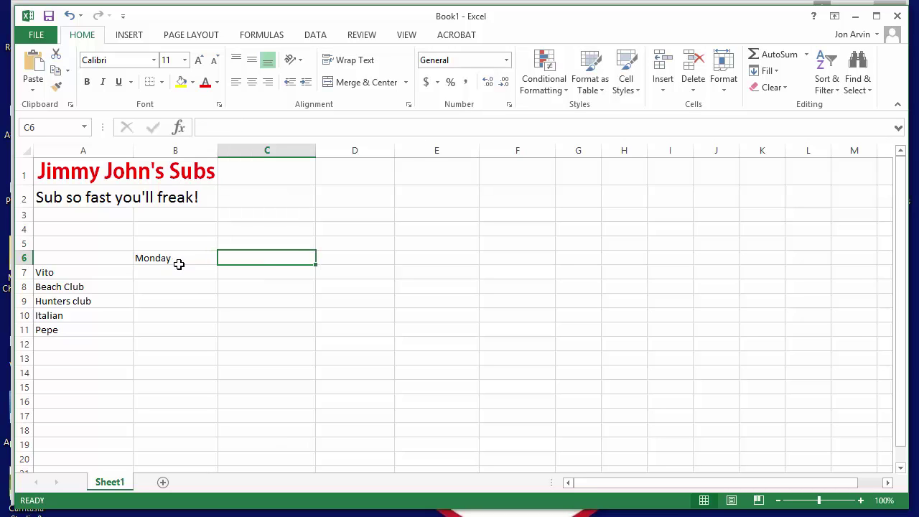
text(T)
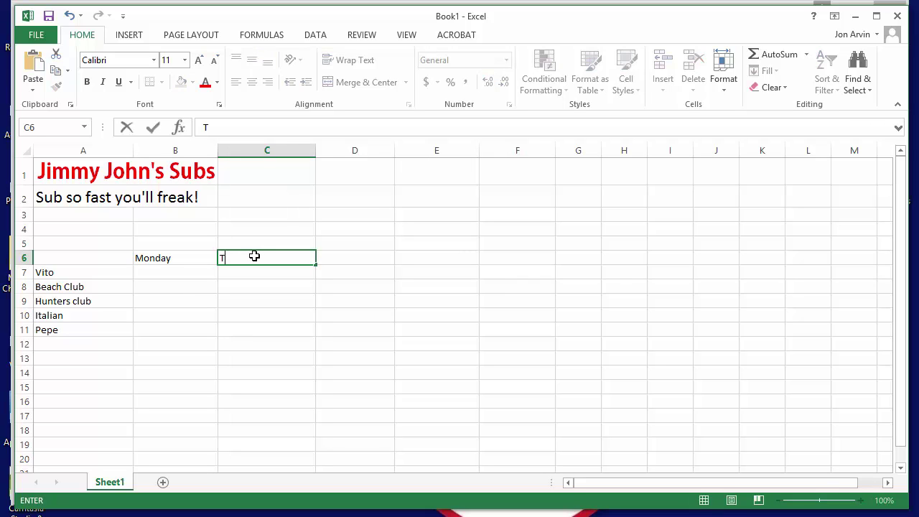
text(uesday)
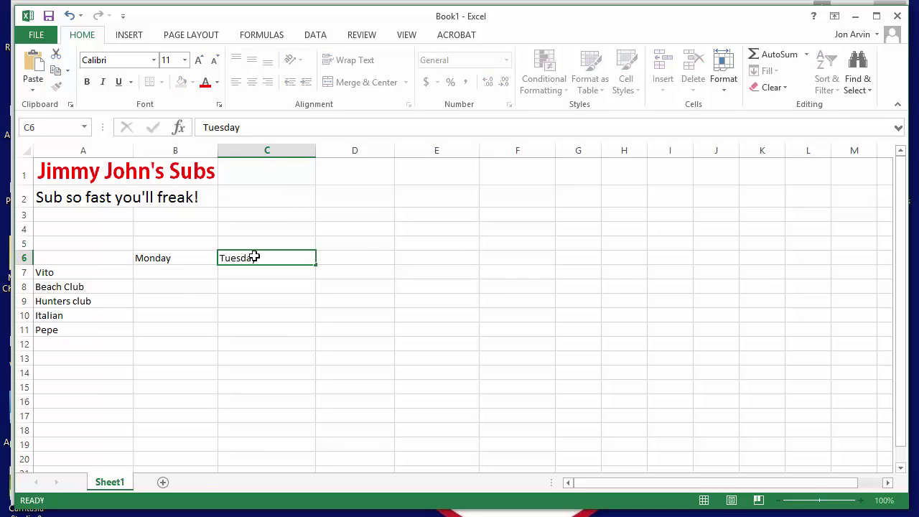
key(Tab)
text(Wedn)
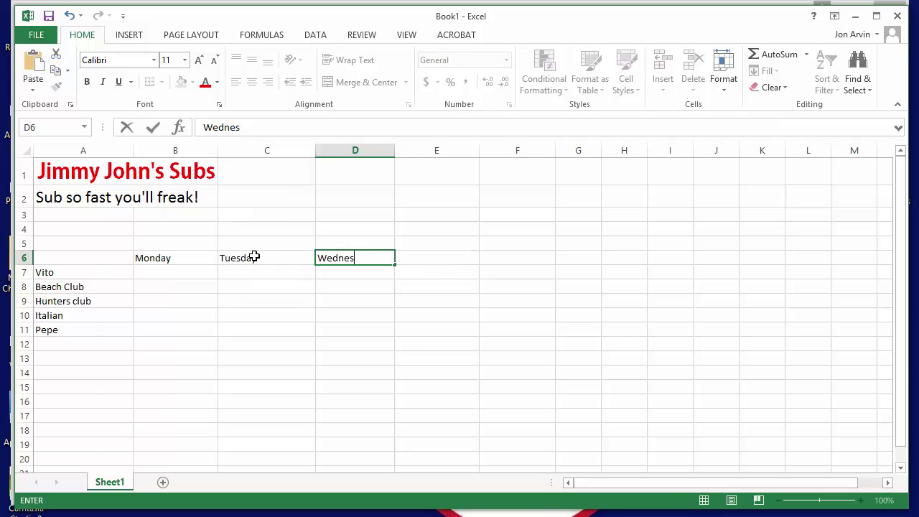
text(esday)
key(Tab)
text(Thurs)
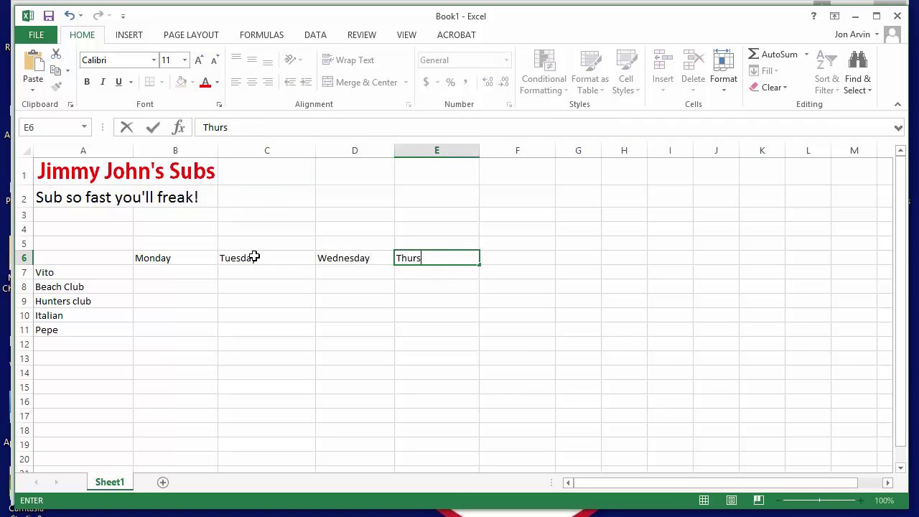
text(day)
key(Tab)
text(F)
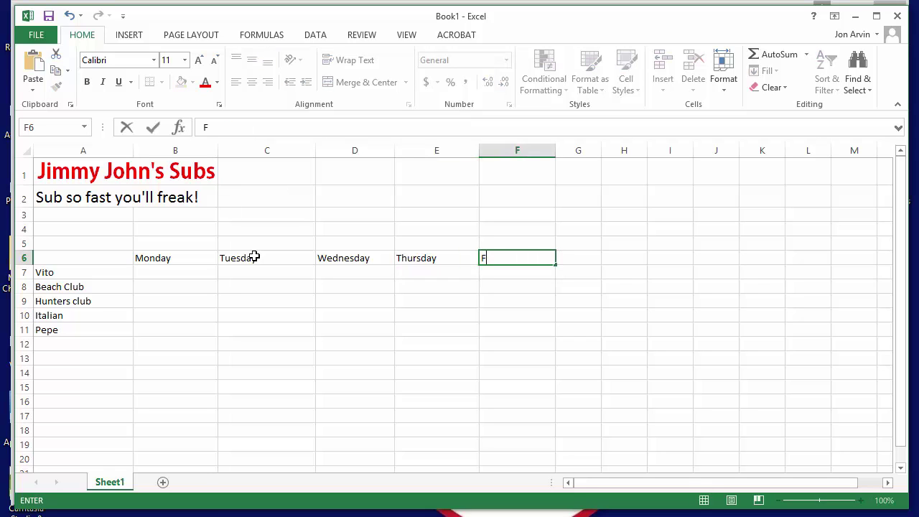
text(riday)
Widen column G slightly and enter the heading "Week Total" in cell G6 beside Friday
click(574, 262)
drag(604, 151, 645, 157)
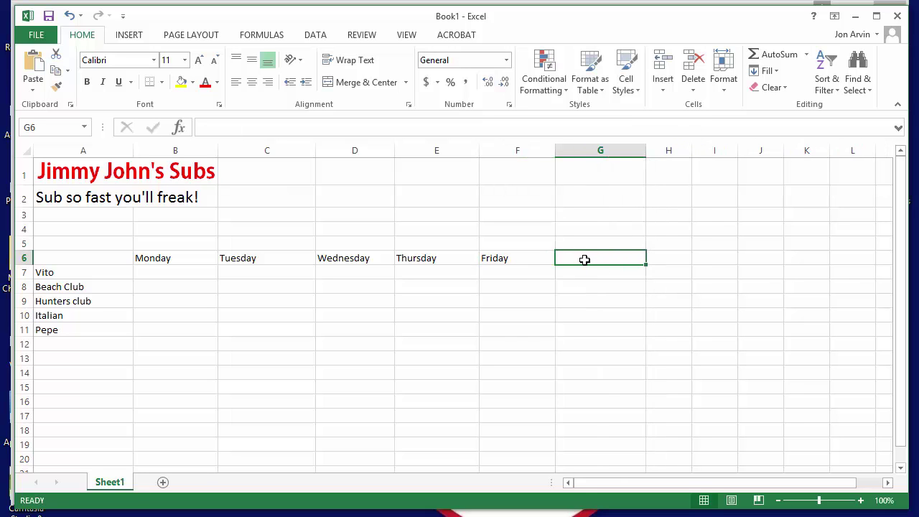
text(Week)
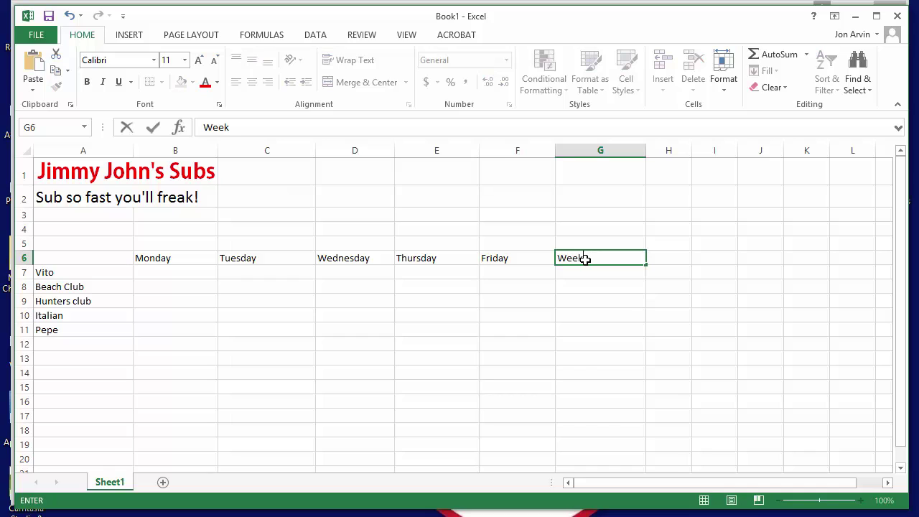
text( Total)
drag(621, 256, 543, 257)
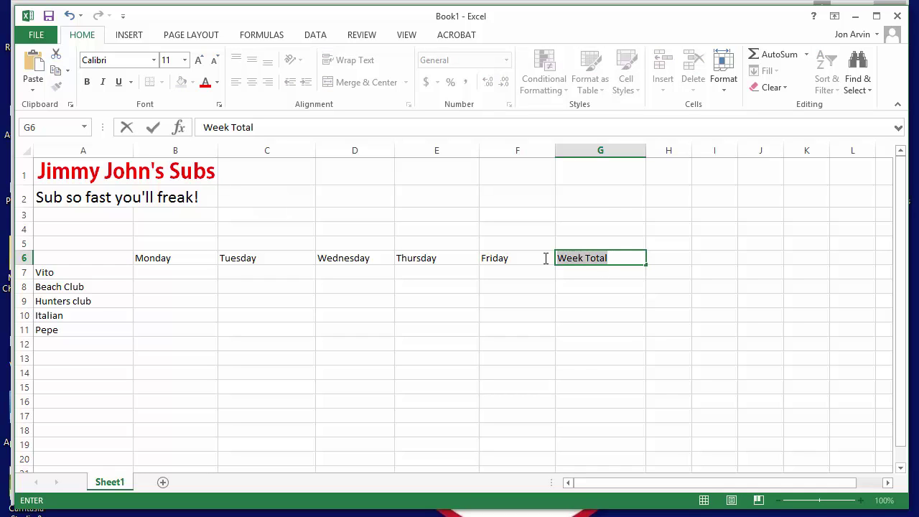
drag(169, 273, 582, 273)
click(589, 262)
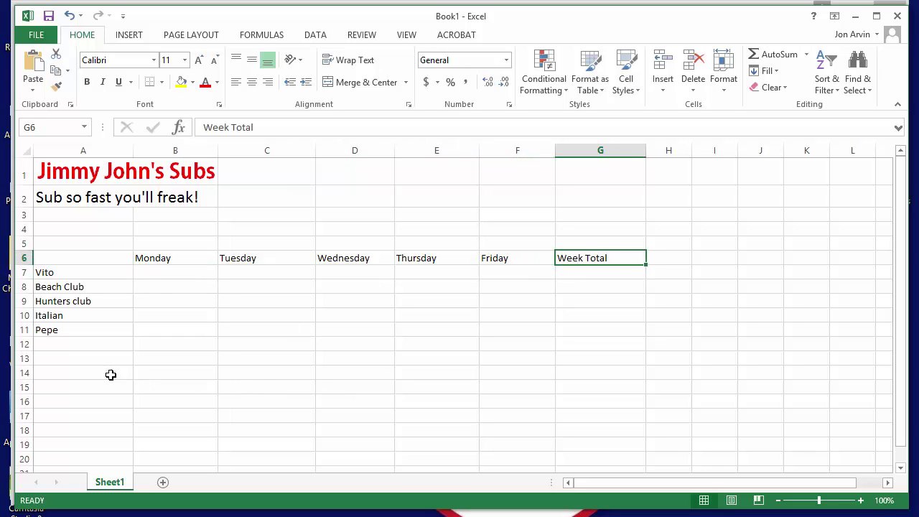
Enter the label "Daily Total" in cell A12 below the sandwich names
click(66, 346)
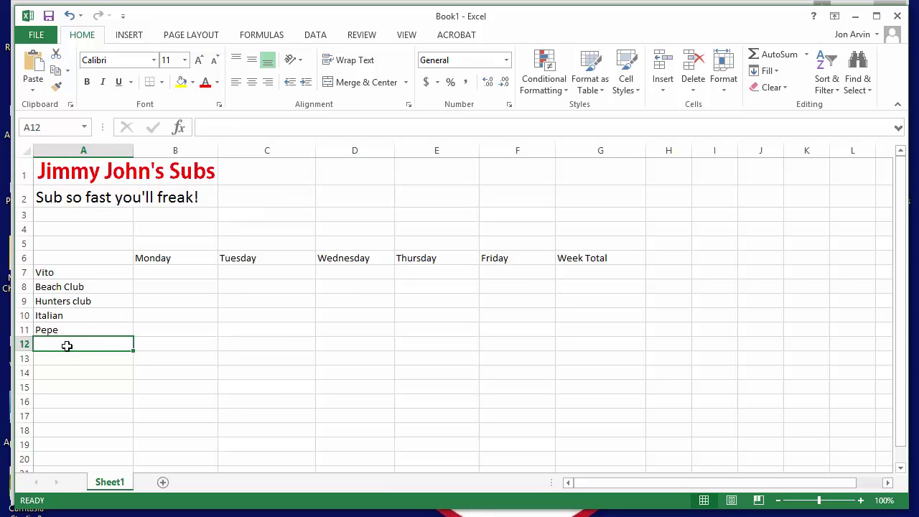
click(56, 331)
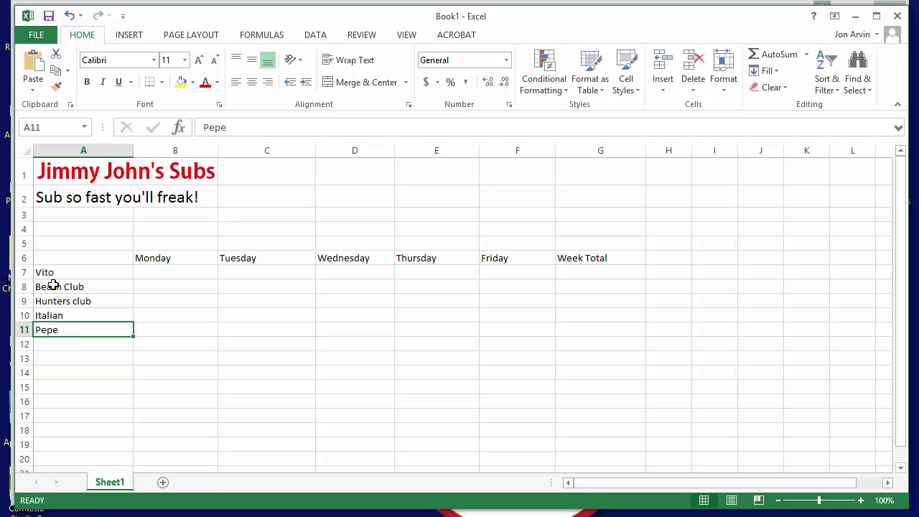
drag(52, 274, 58, 333)
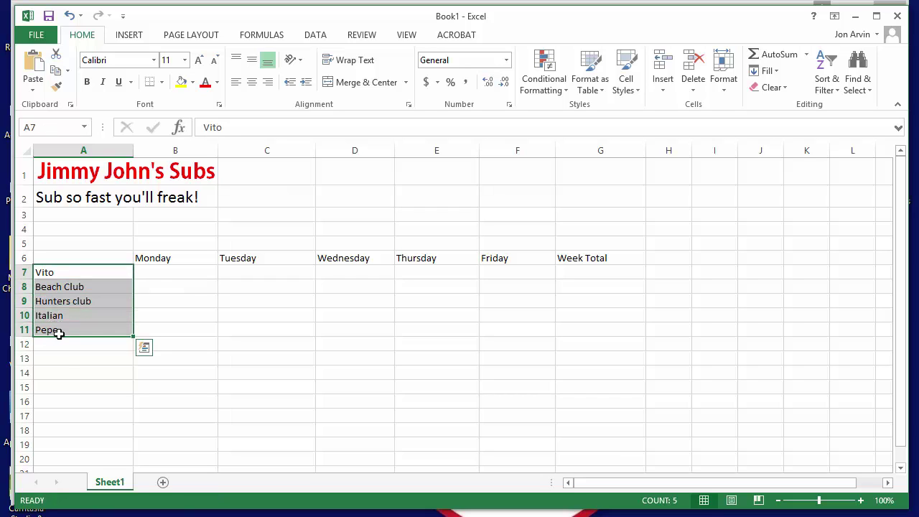
click(64, 346)
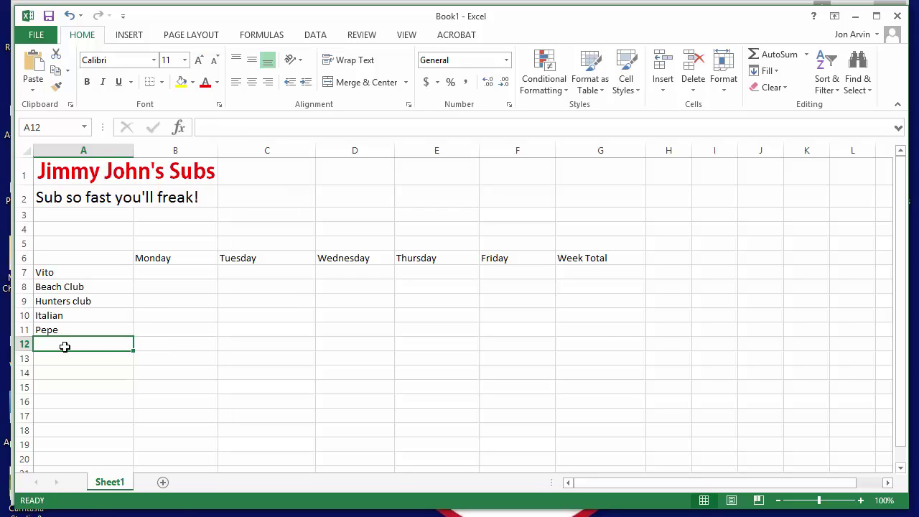
text(Dai)
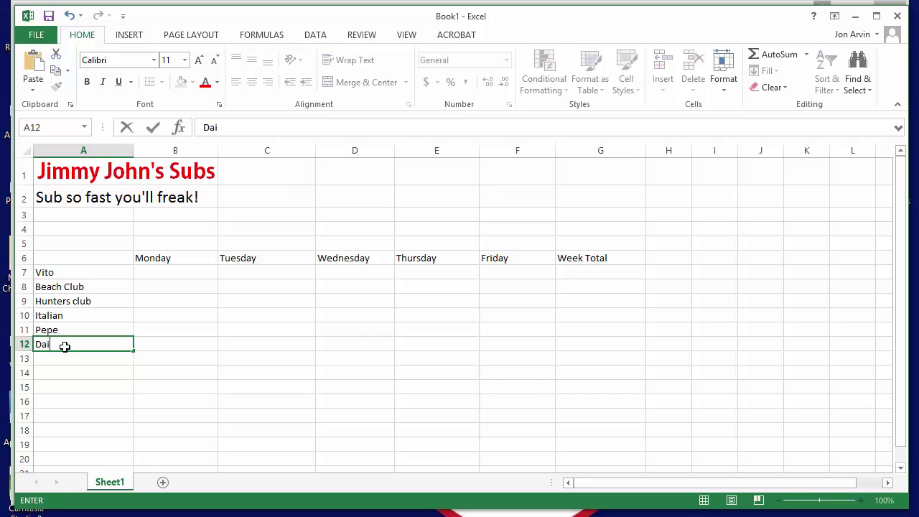
text(ly Total)
click(186, 316)
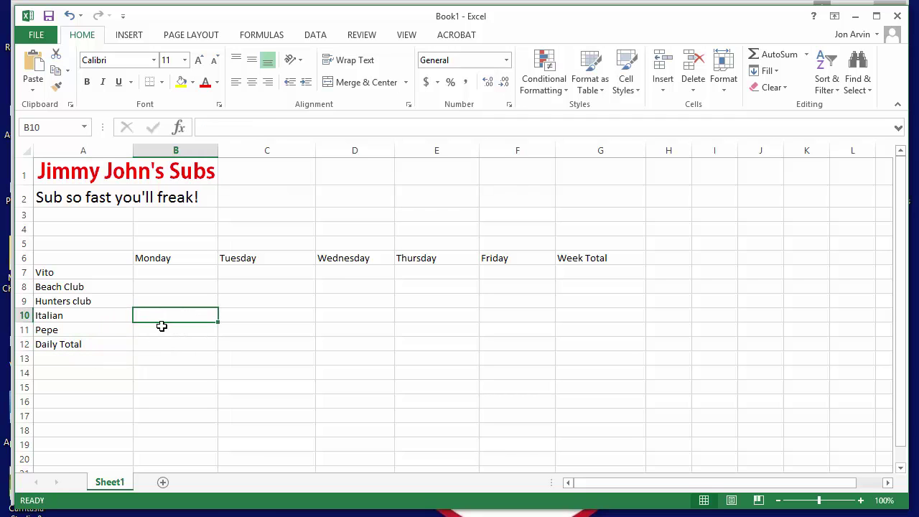
Review the sheet's layout: the title, tagline, sandwich names, weekday headings, and the Week Total and Daily Total labels
click(156, 171)
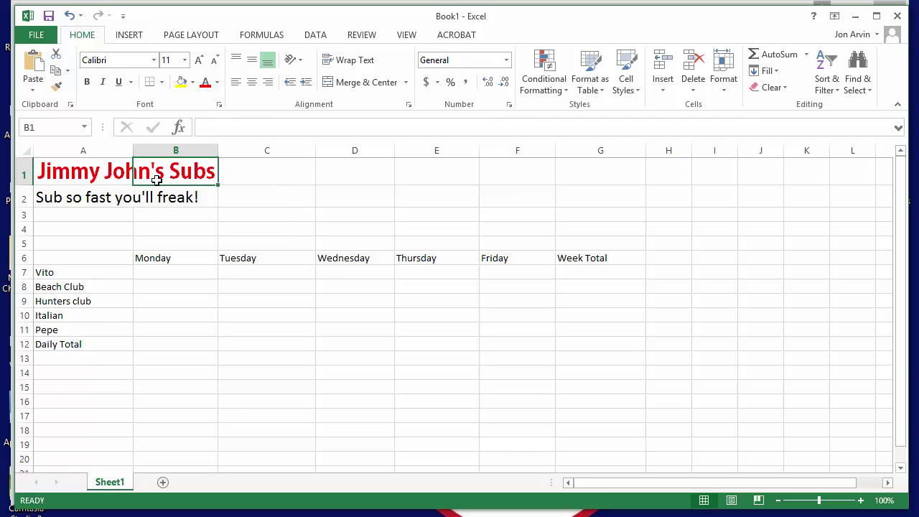
click(129, 200)
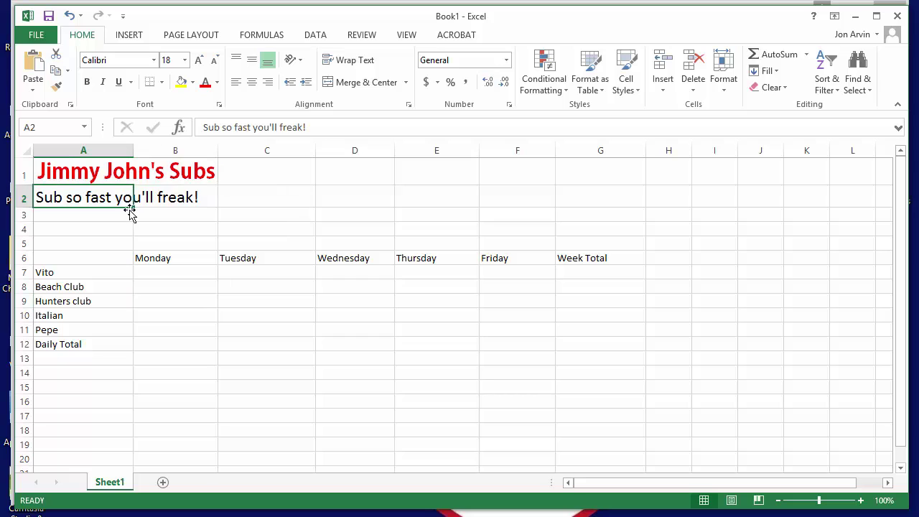
drag(77, 273, 73, 330)
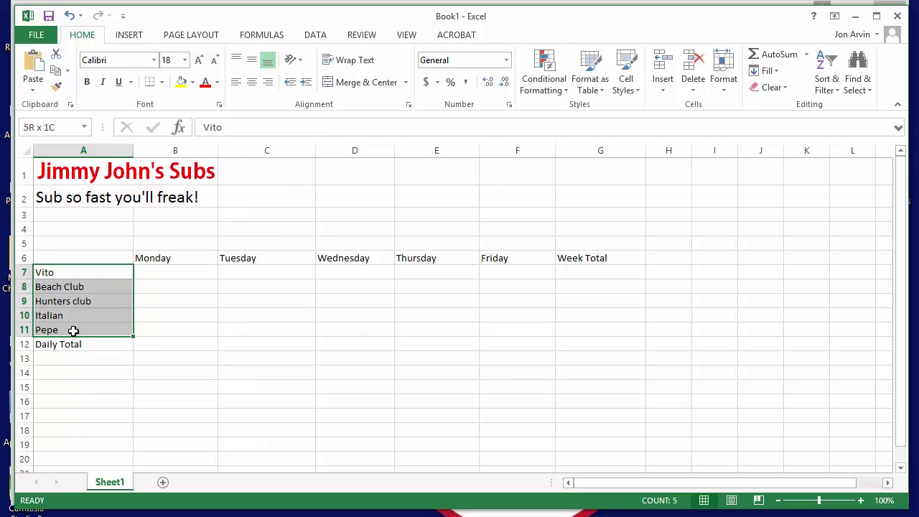
drag(165, 259, 501, 259)
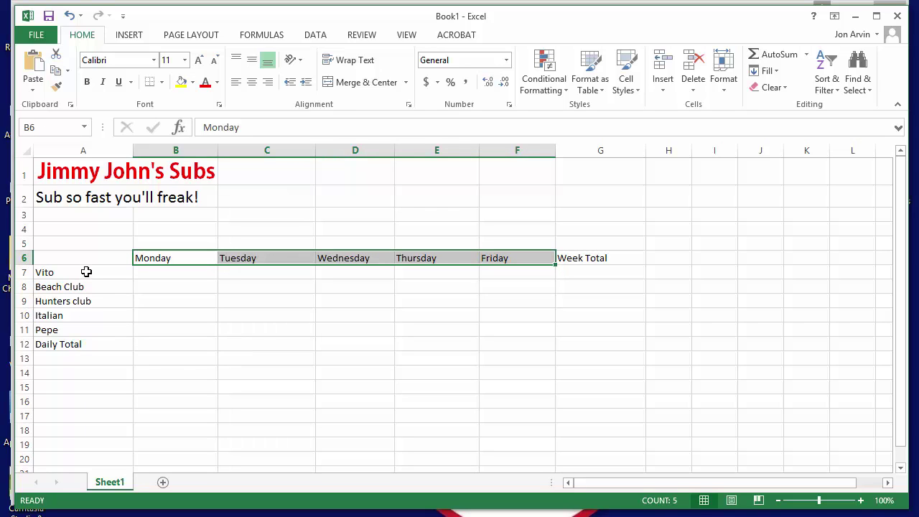
click(597, 260)
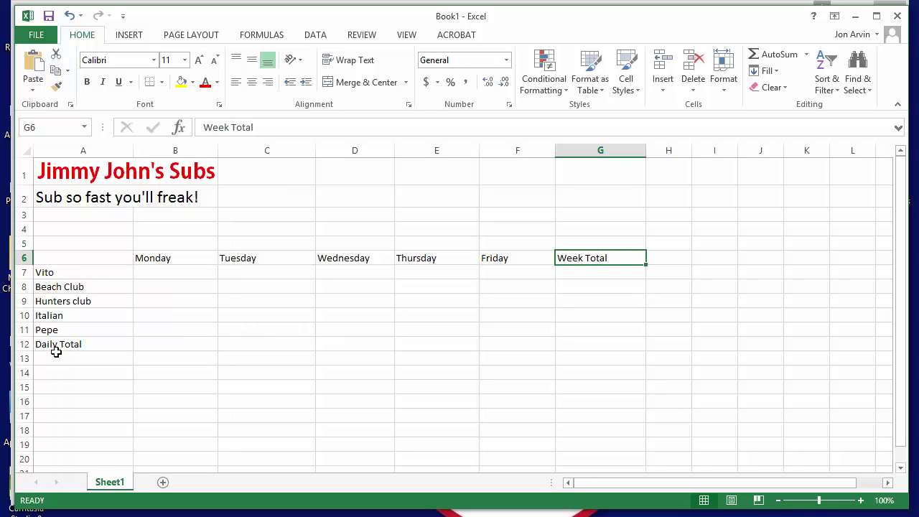
click(55, 348)
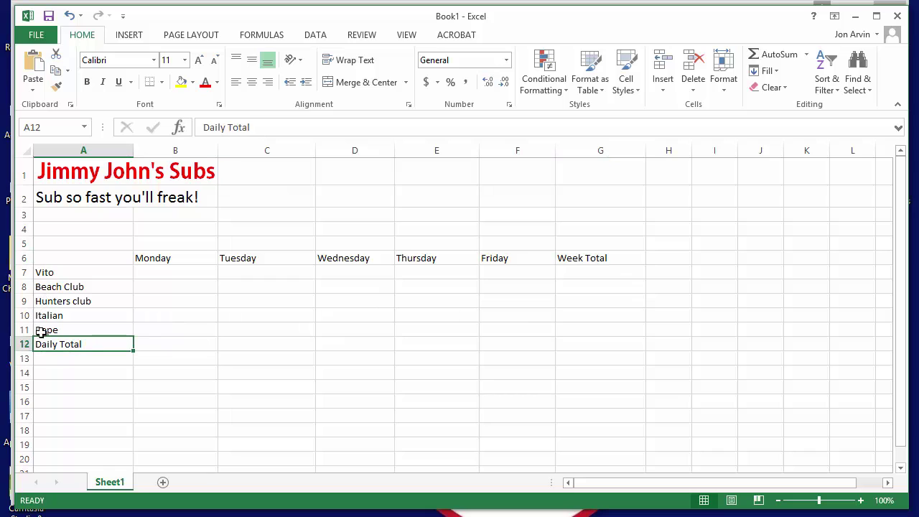
drag(59, 272, 58, 334)
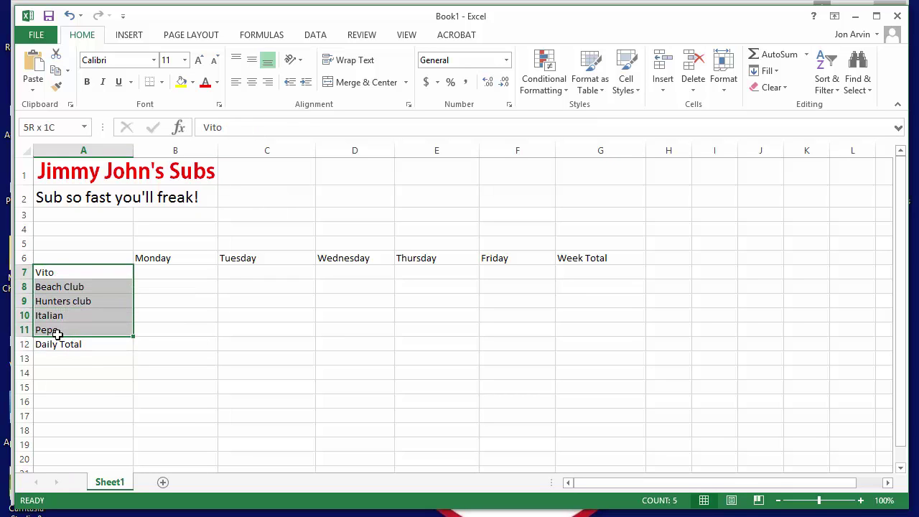
click(64, 345)
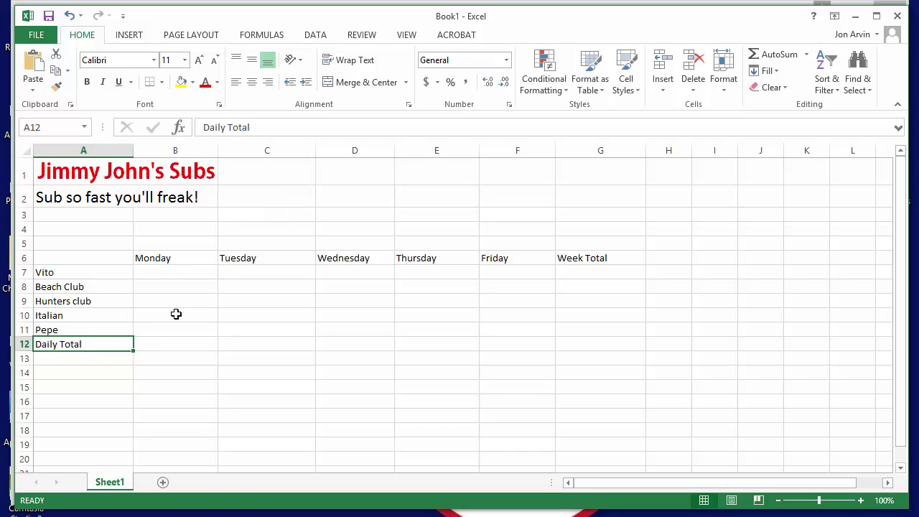
Enter the Vito sales 32, 25, 16, 45 and 47 for Monday to Friday in cells B7 to F7
click(180, 274)
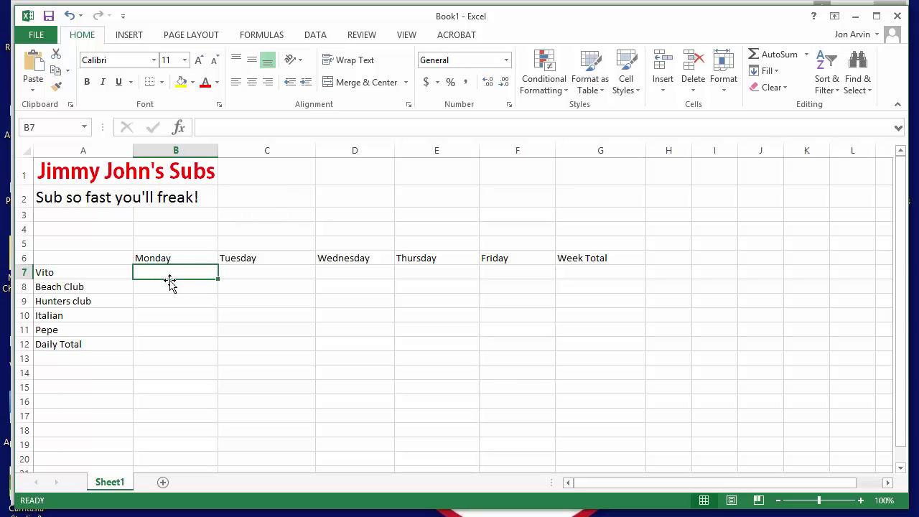
text(32)
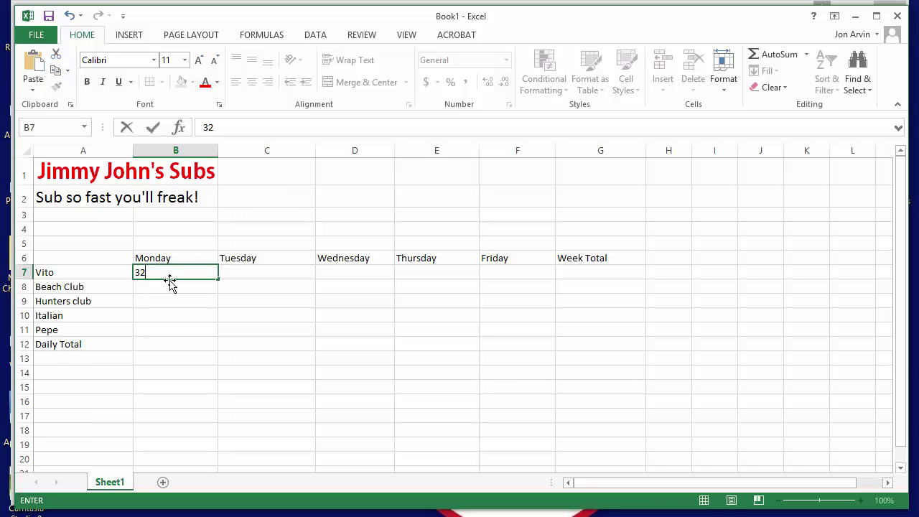
key(Tab)
text(25)
key(Tab)
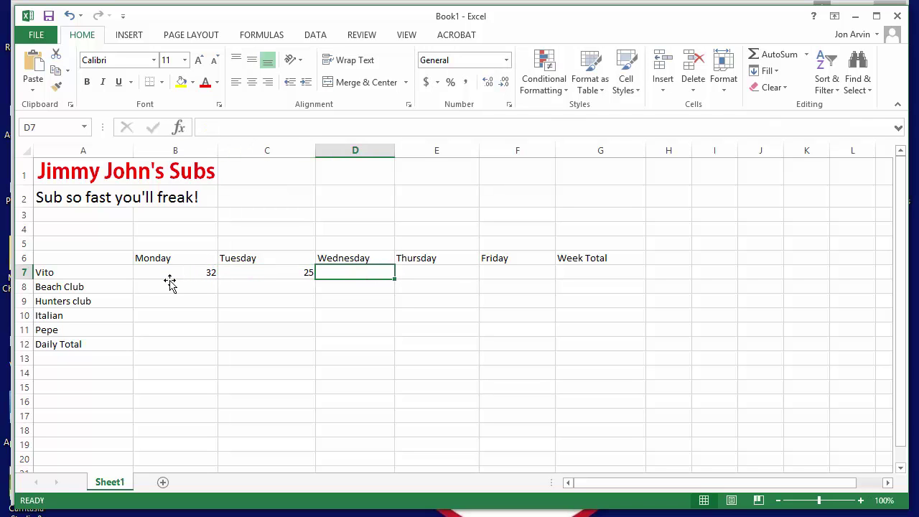
text(16)
key(Tab)
text(45)
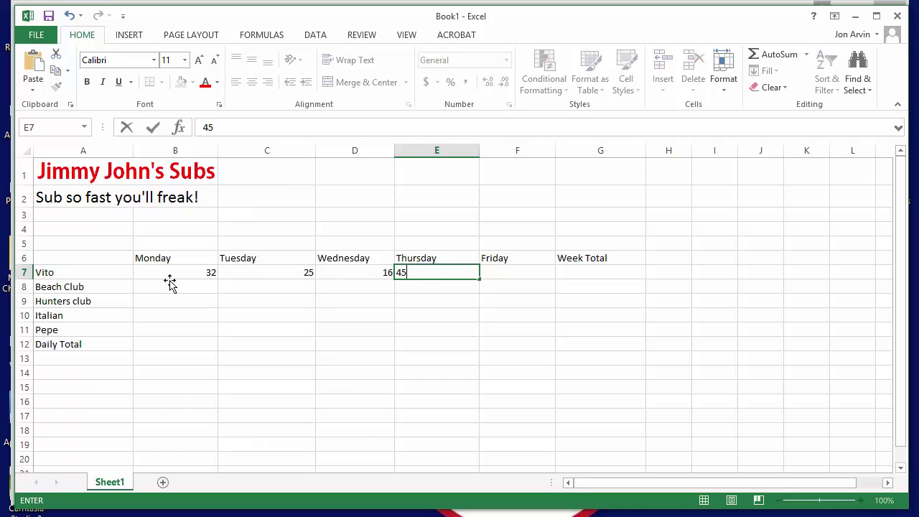
key(Tab)
text(47)
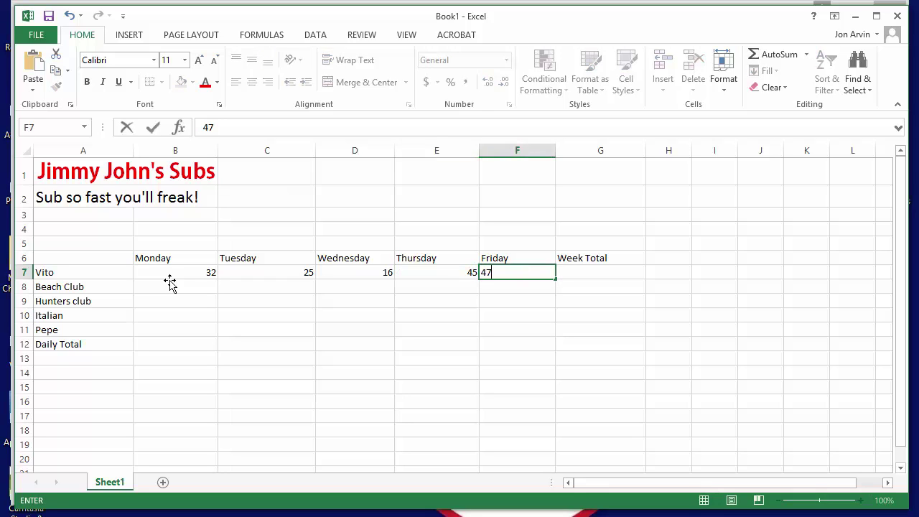
key(Tab)
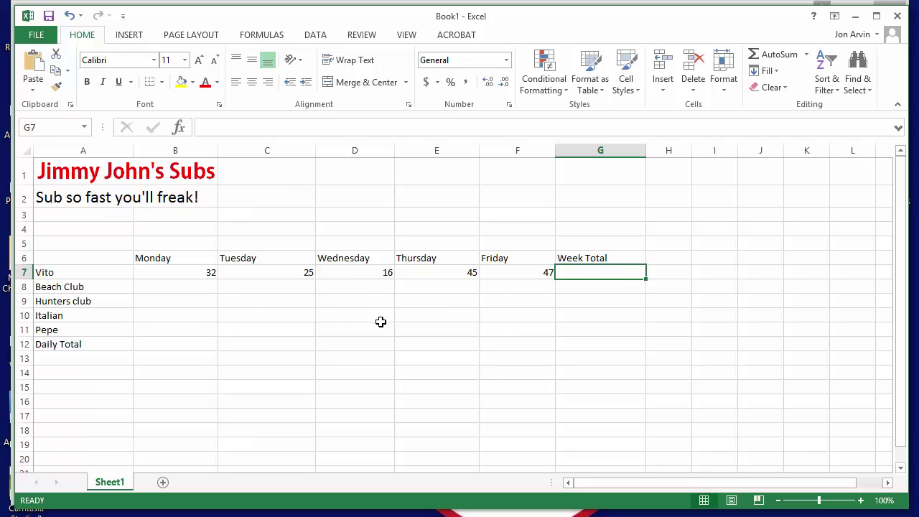
Enter the Beach Club sales 12, 15, 34, 54 and 21 in cells B8 to F8, and go to cell B9
click(176, 291)
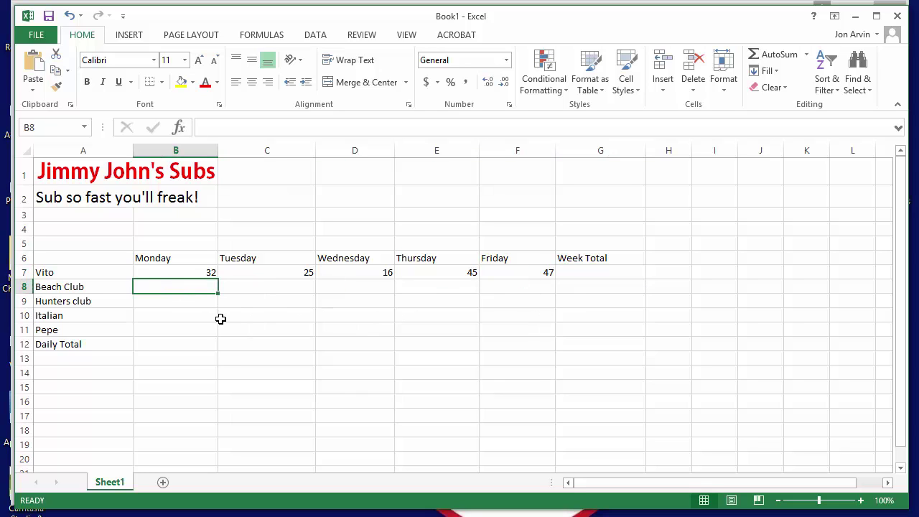
text(12)
key(Tab)
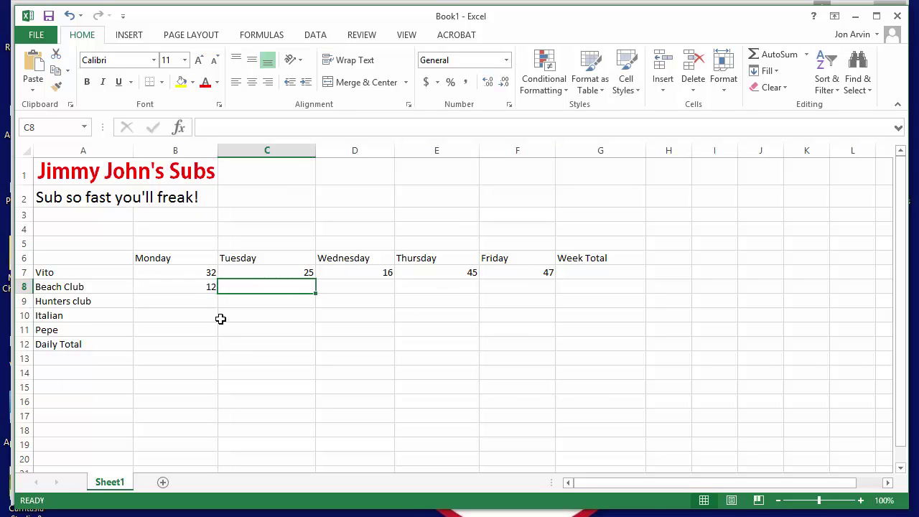
text(15)
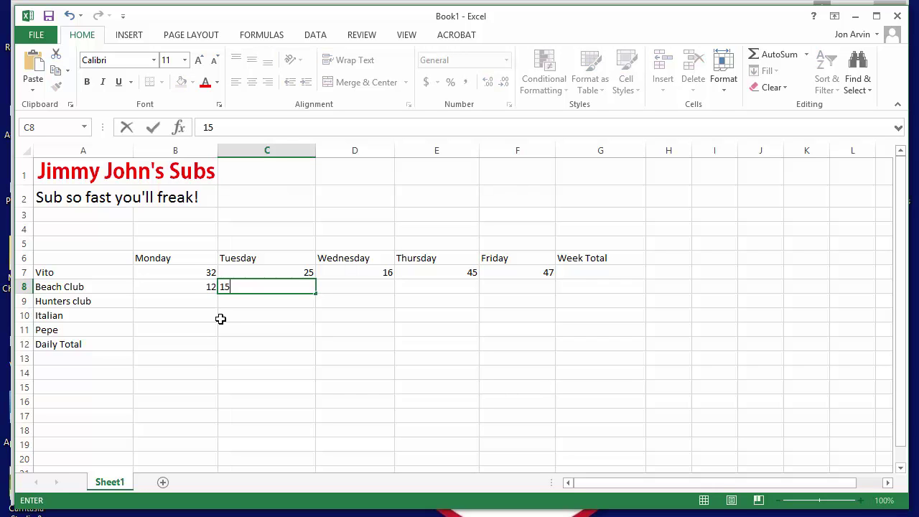
key(Tab)
text(3)
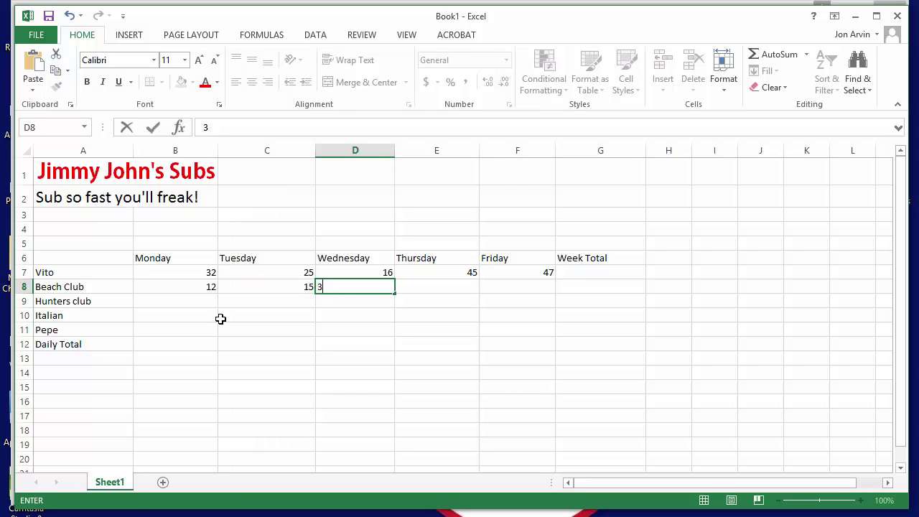
key(Tab)
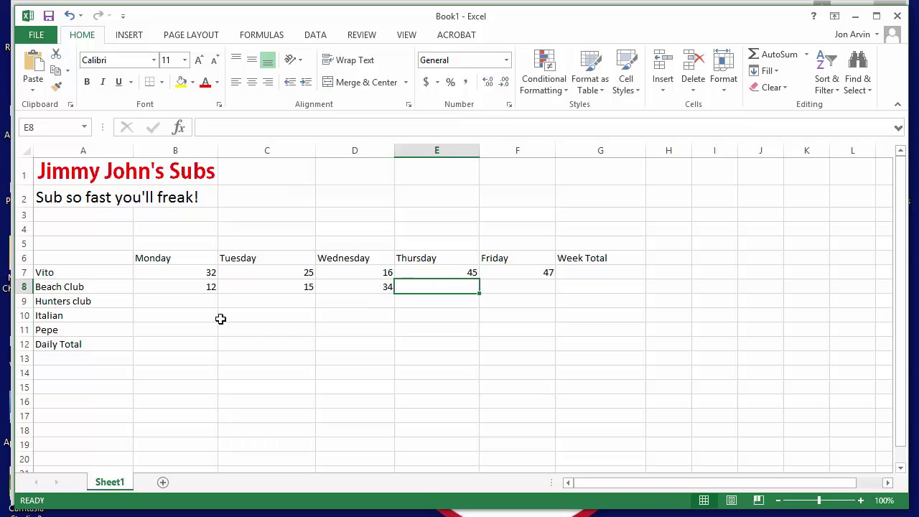
text(54)
key(Tab)
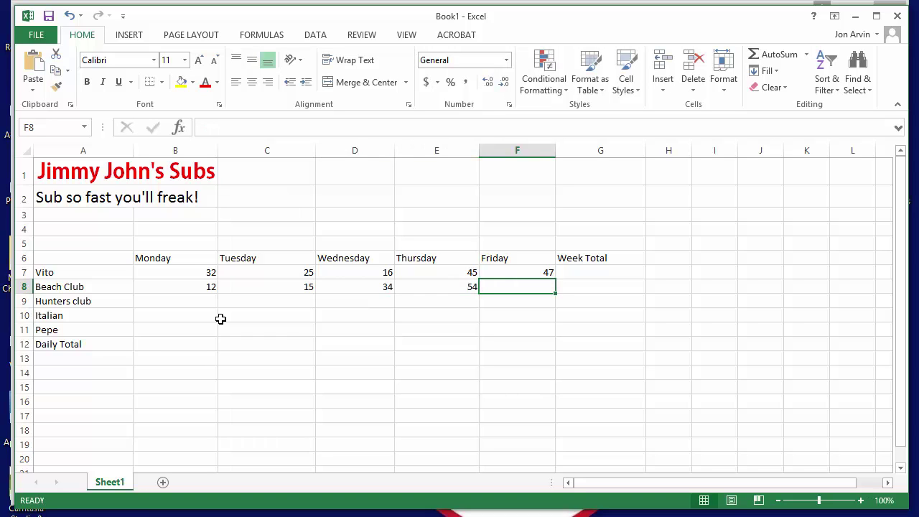
text(2)
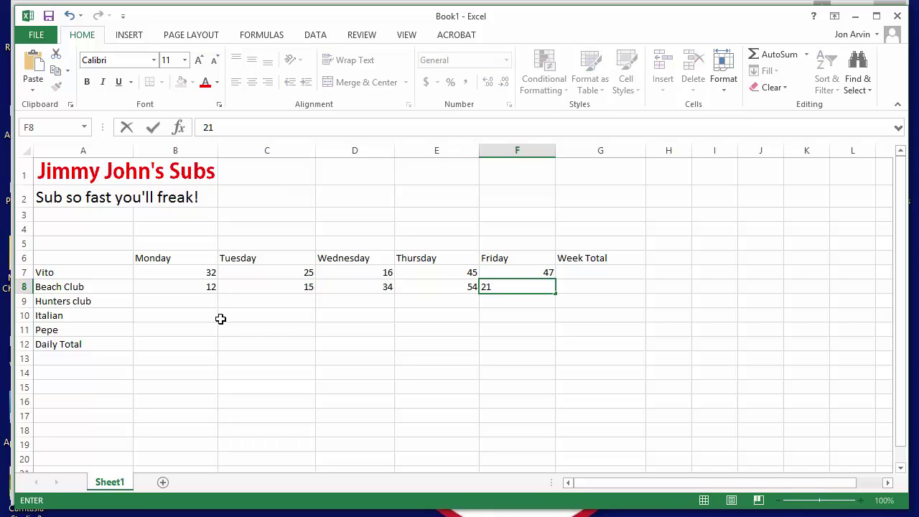
text(1)
key(Return)
key(Up)
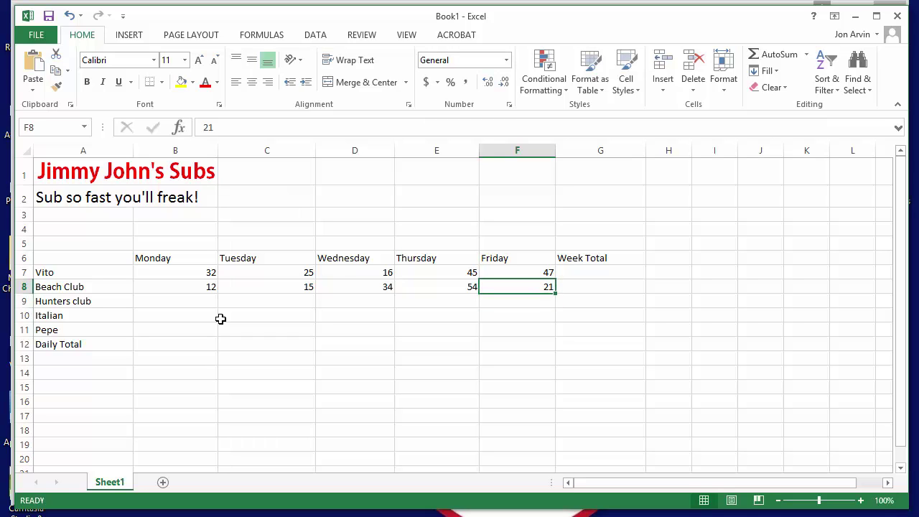
key(Down)
key(Left)
key(Left)
key(Left)
key(Left)
key(Left)
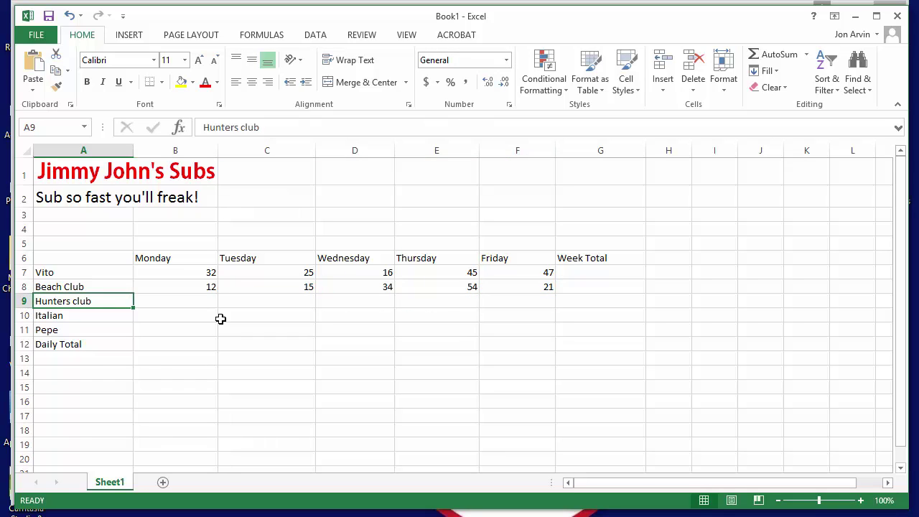
key(Right)
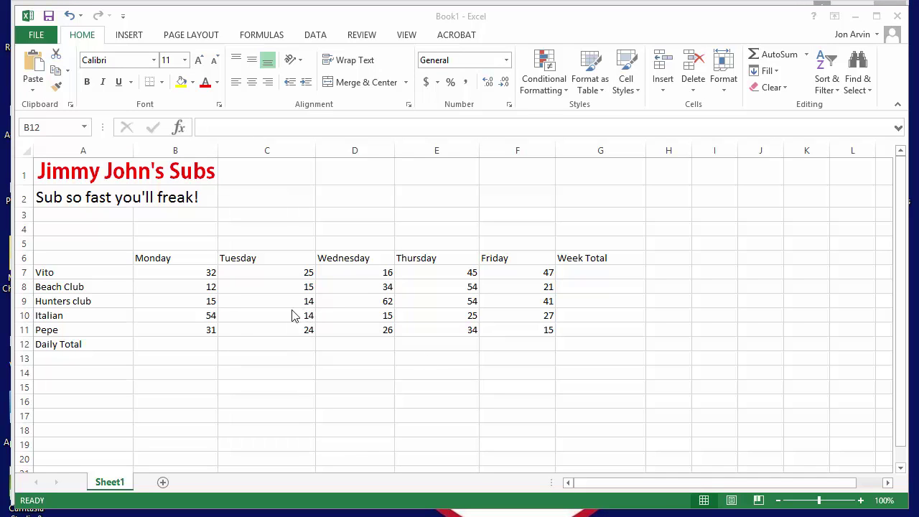
Review the sales figures in B7 to F11 as a whole, by day for Monday, and row by row for each sandwich
click(195, 275)
drag(199, 275, 544, 332)
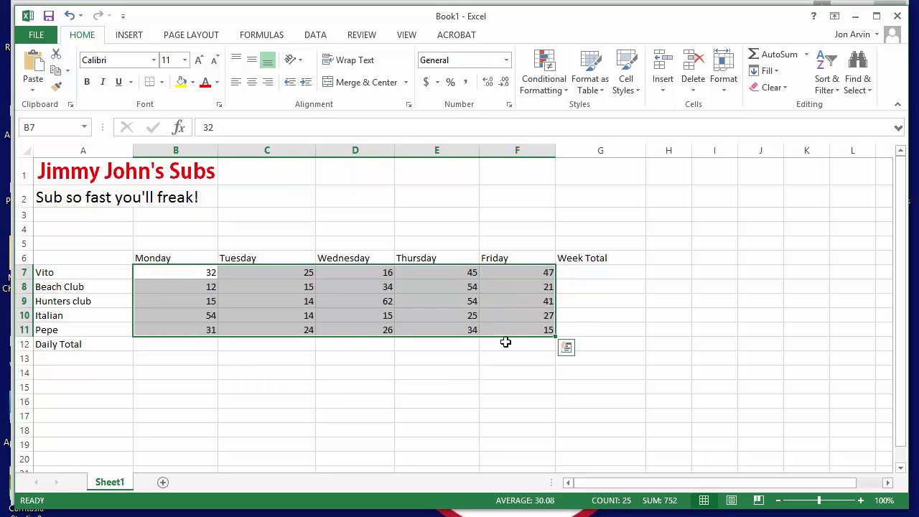
click(361, 331)
drag(184, 274, 172, 326)
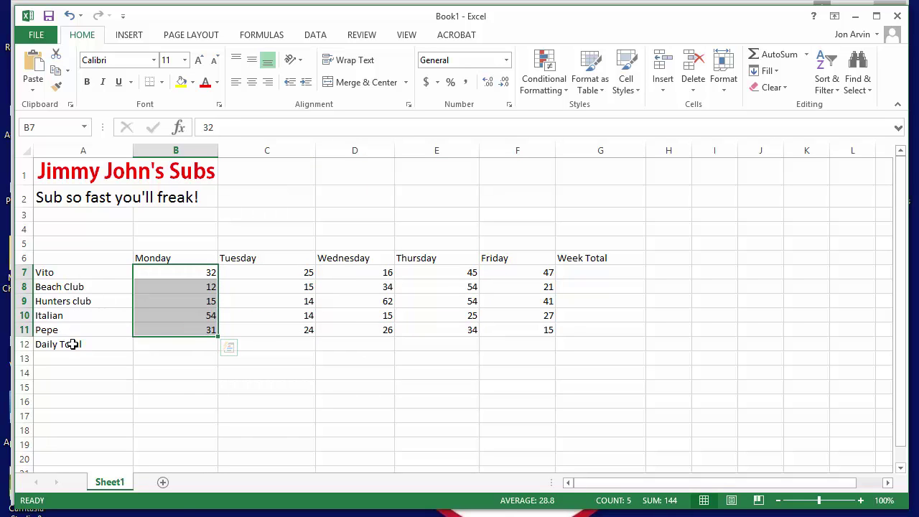
drag(172, 269, 518, 270)
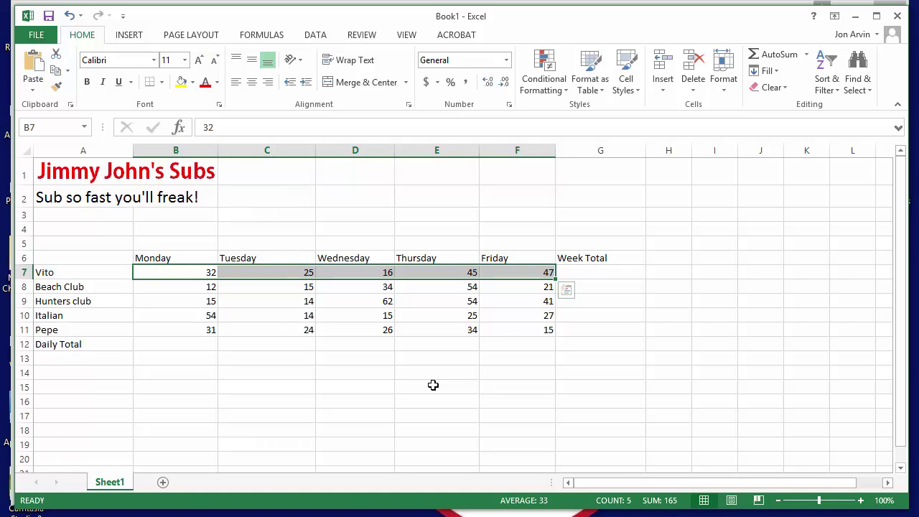
drag(161, 287, 513, 300)
click(175, 300)
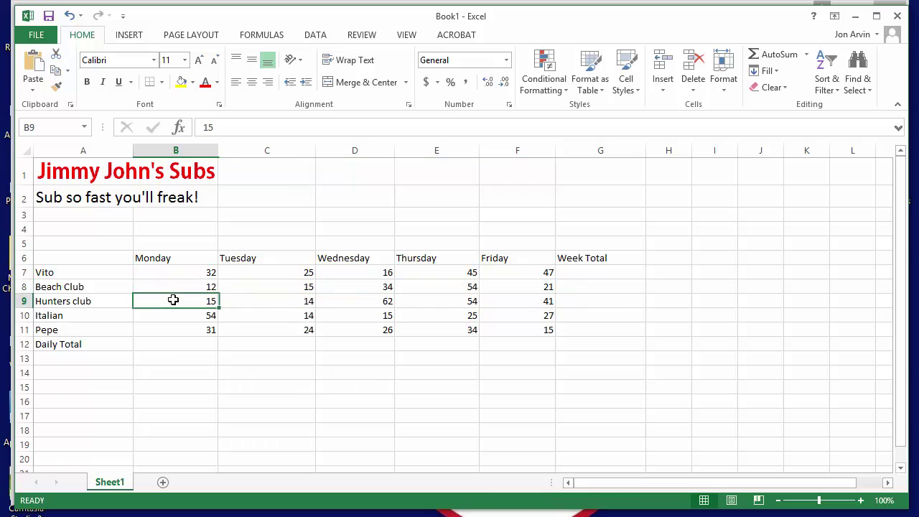
drag(204, 301, 512, 302)
drag(153, 315, 511, 314)
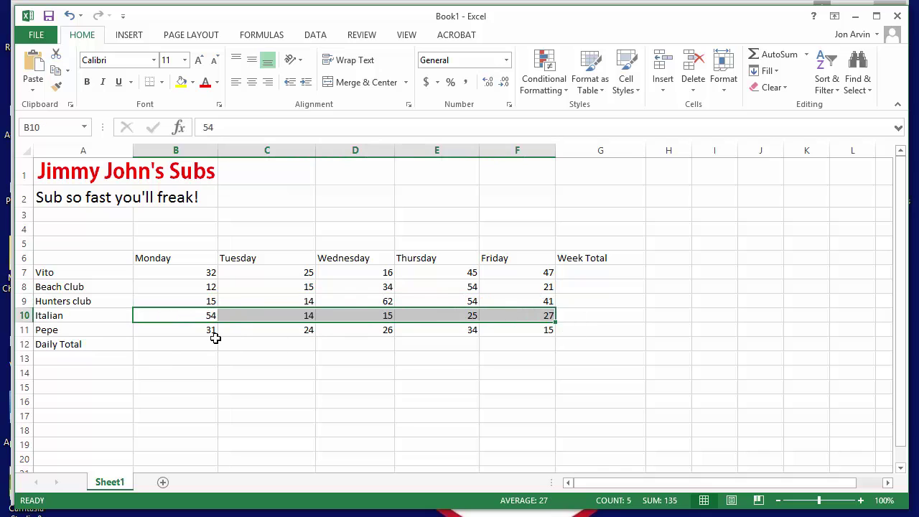
click(173, 328)
drag(228, 330, 523, 331)
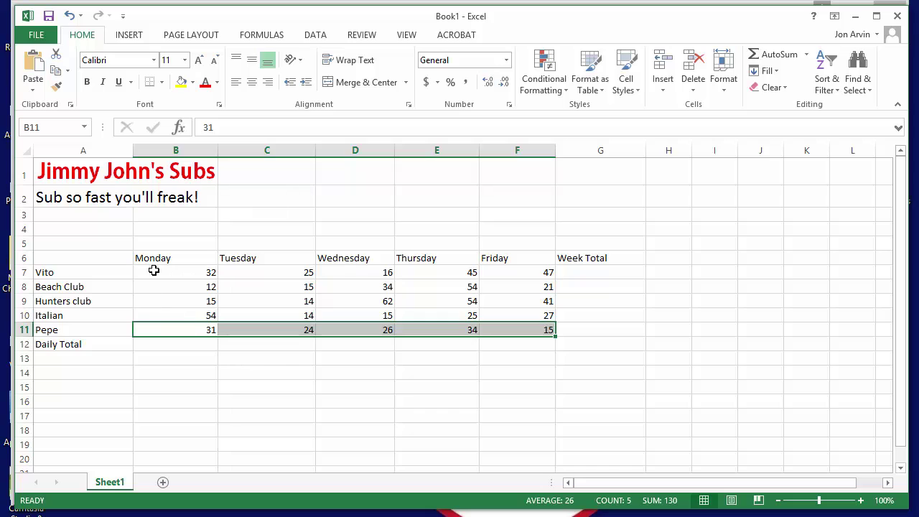
AutoSum the Vito sales from Monday to Friday into the Week Total cell G7 and check its formula
click(155, 272)
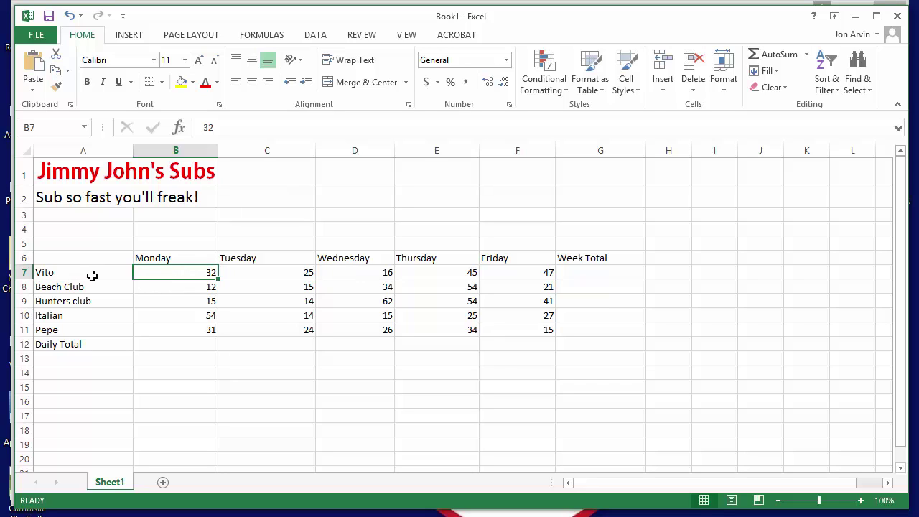
click(54, 276)
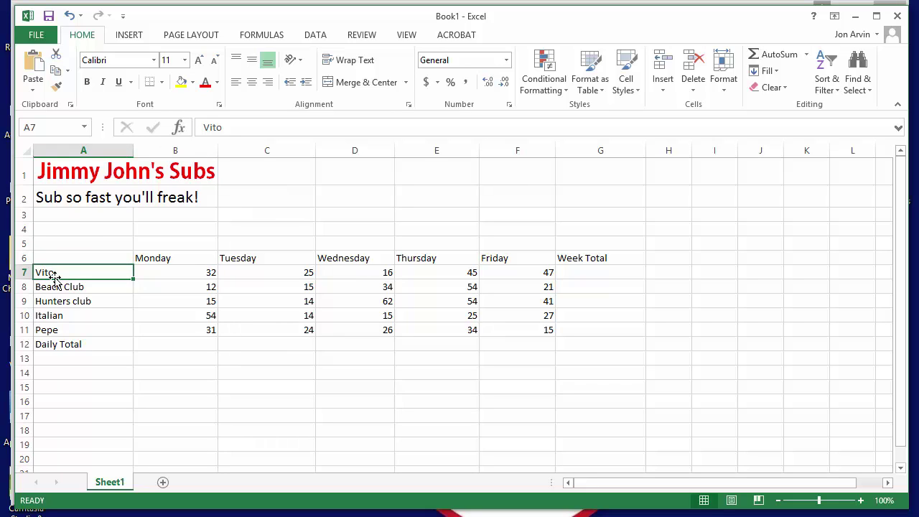
click(170, 272)
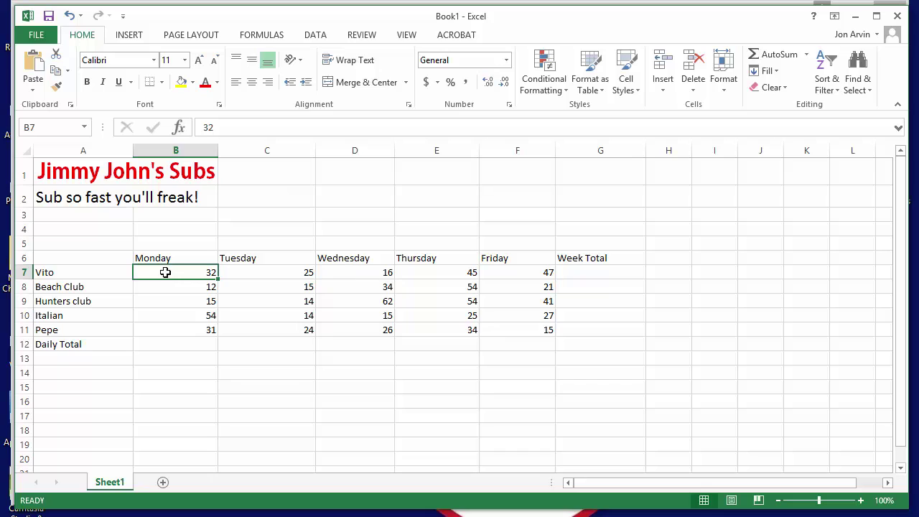
drag(167, 272, 604, 270)
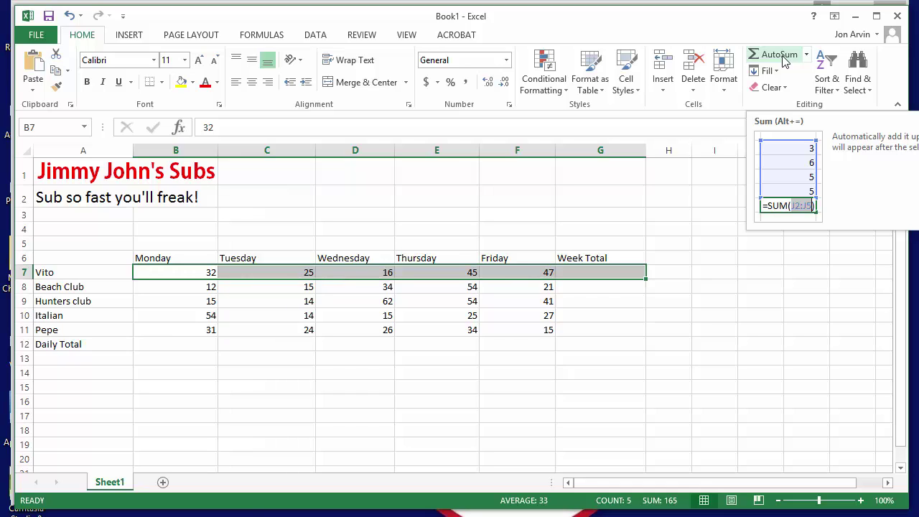
click(782, 58)
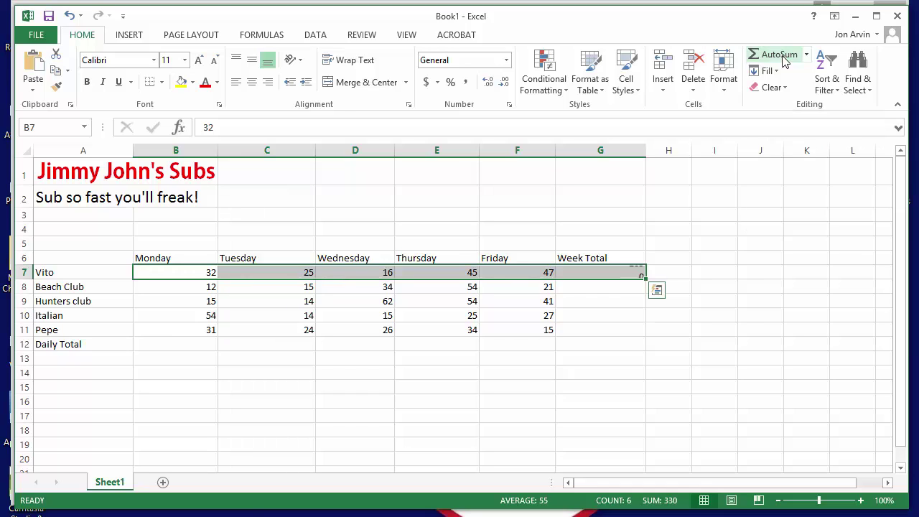
click(623, 274)
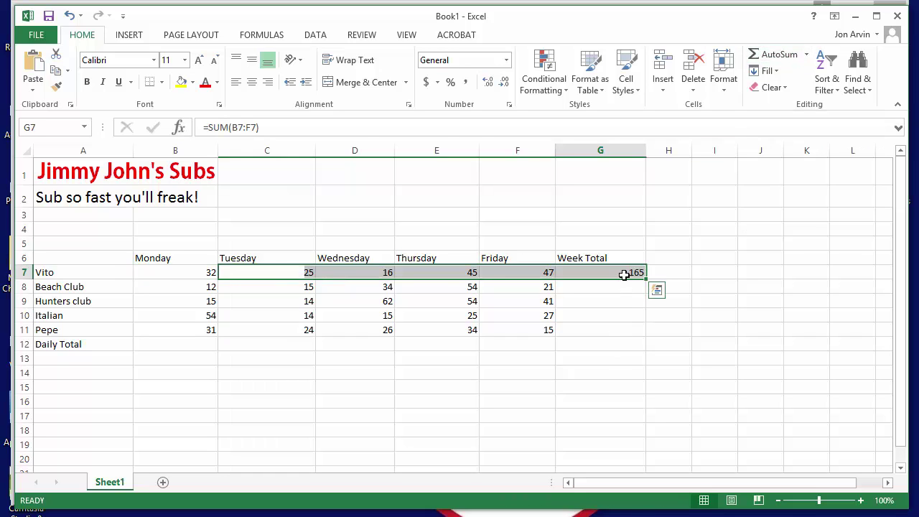
Set Vito's Thursday sales in cell E7 to 50 and check the Week Total in G7
click(453, 276)
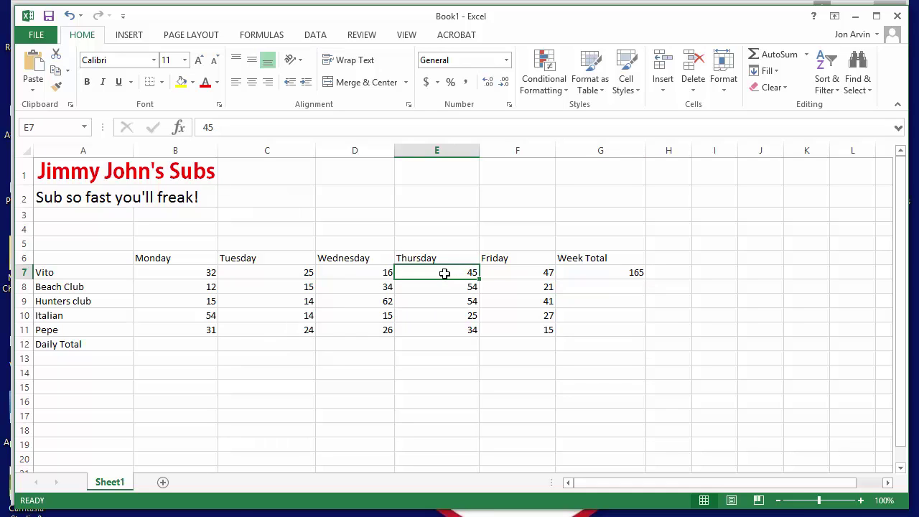
text(50)
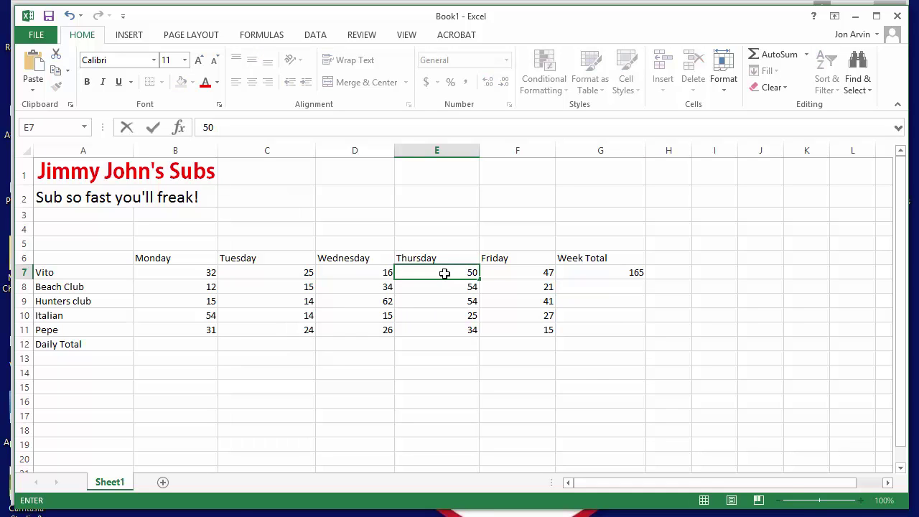
key(Tab)
click(625, 276)
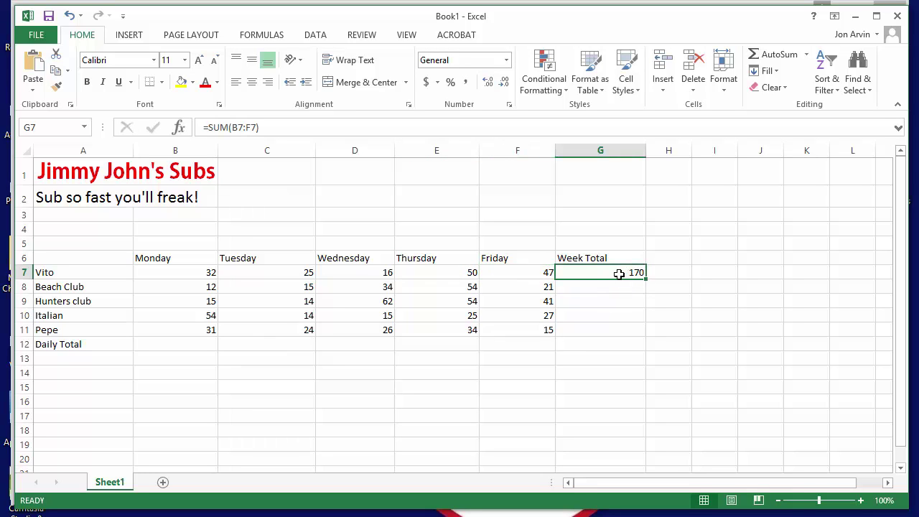
click(185, 272)
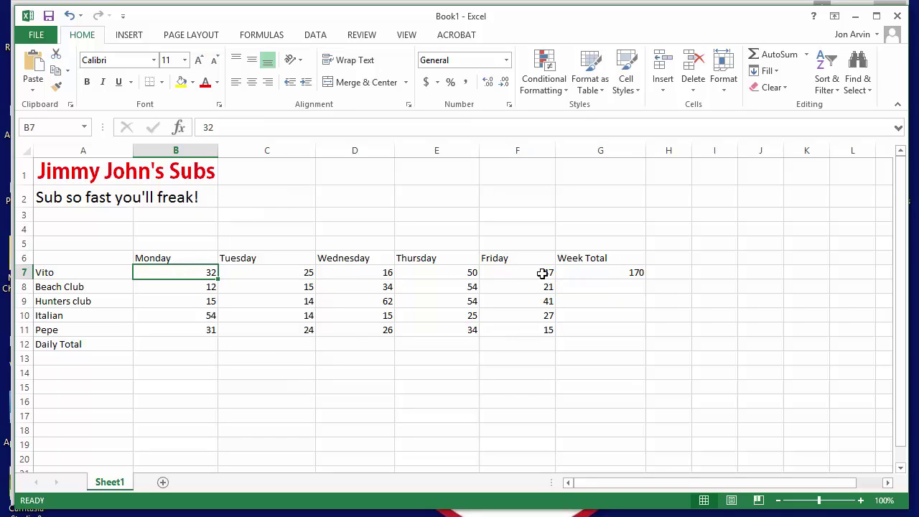
click(616, 275)
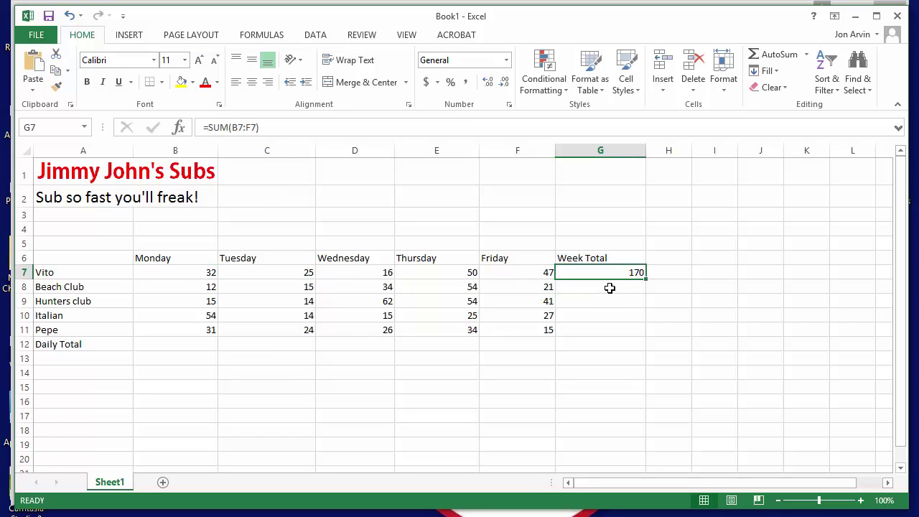
AutoSum the Monday to Friday sales of Beach Club and Hunters club into Week Total cells G8 and G9
click(176, 288)
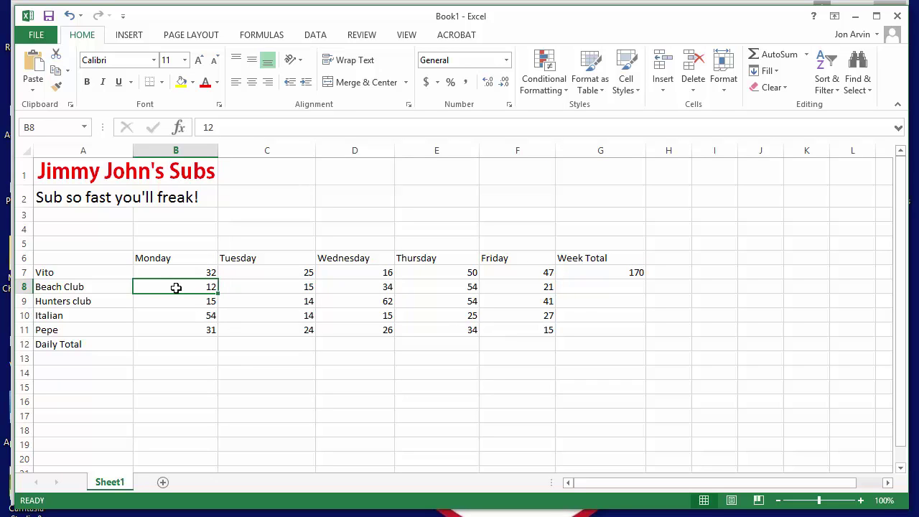
drag(178, 287, 605, 288)
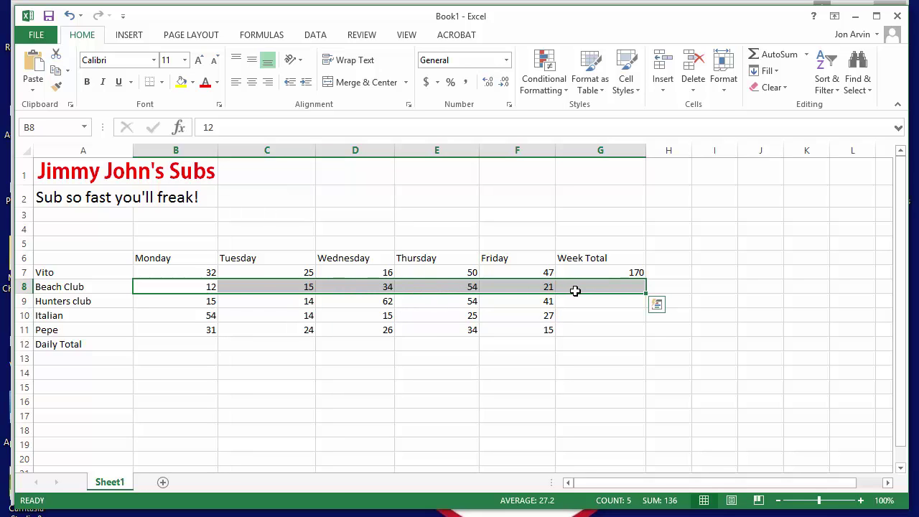
click(774, 57)
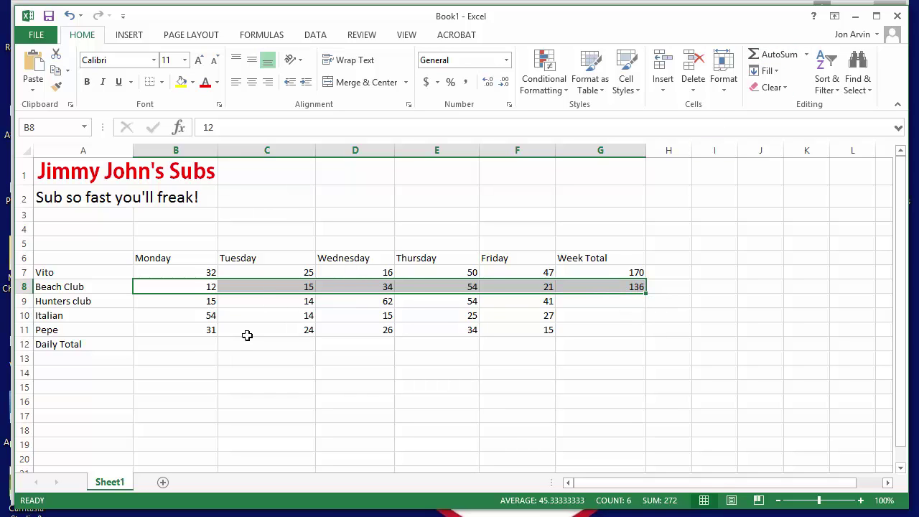
click(170, 301)
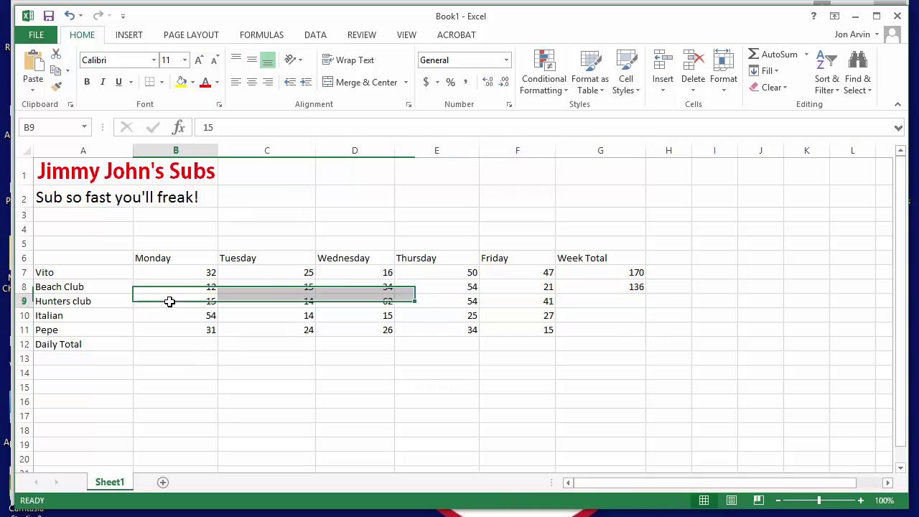
drag(170, 301, 593, 300)
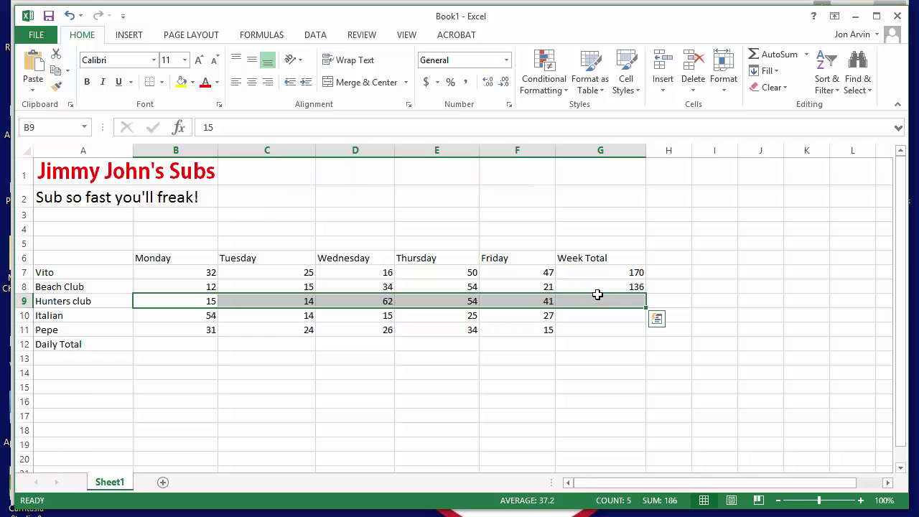
click(774, 57)
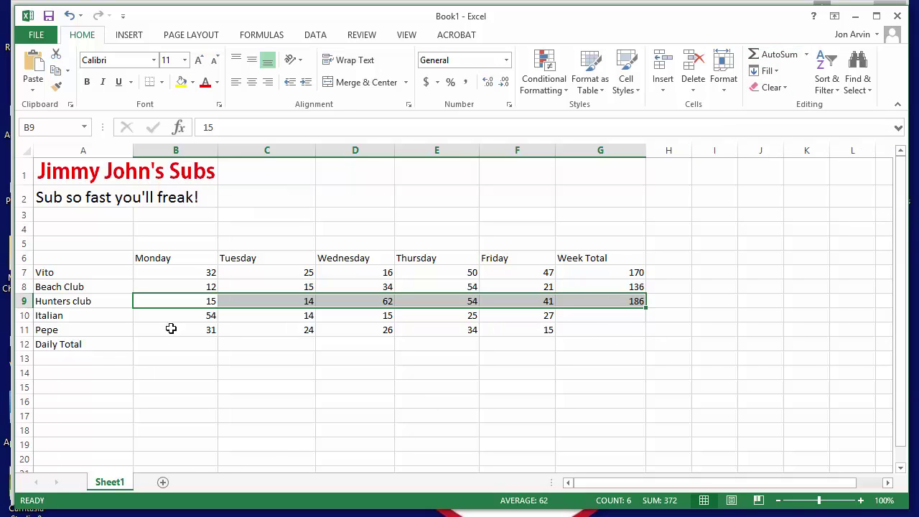
AutoSum the Italian and Pepe sales into Week Total cells G10 and G11, and review the totals in G7 to G11
drag(176, 315, 590, 312)
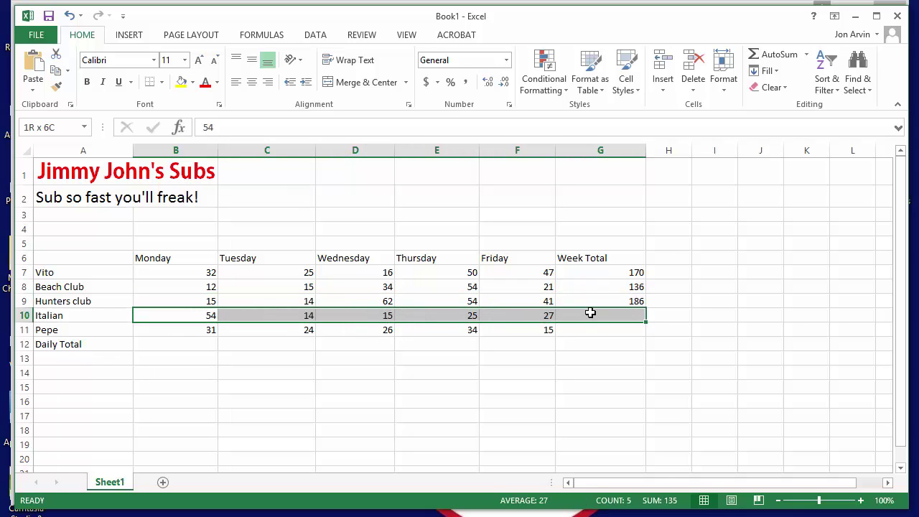
click(774, 54)
drag(176, 332, 560, 333)
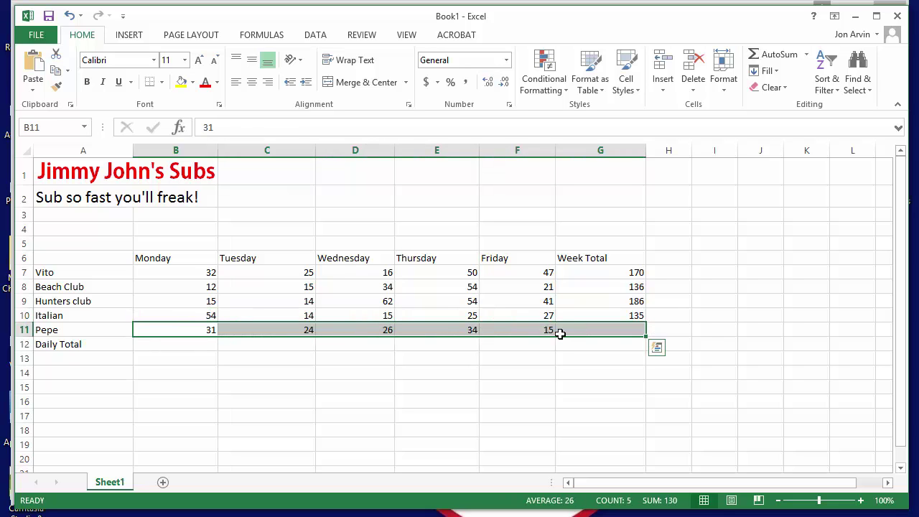
click(774, 54)
drag(629, 273, 634, 330)
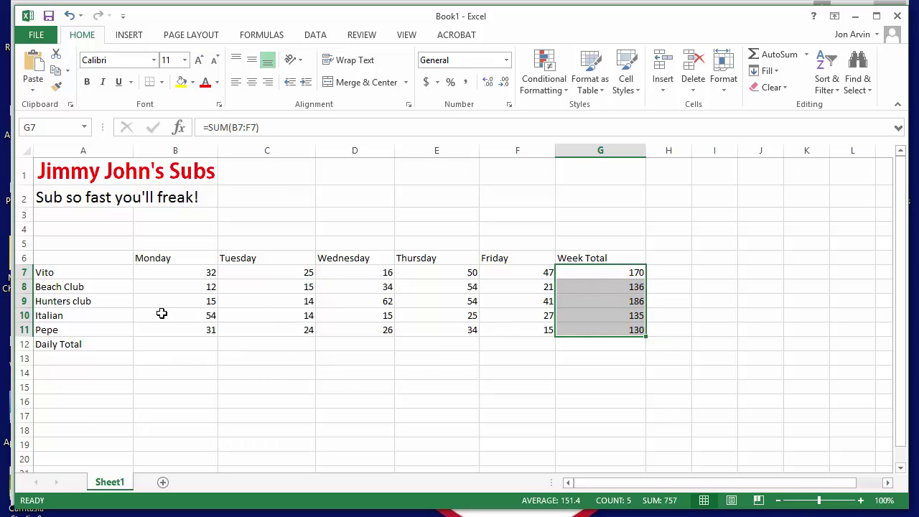
AutoSum the Monday, Tuesday and Wednesday sales of all sandwiches into Daily Total cells B12, C12 and D12
click(178, 273)
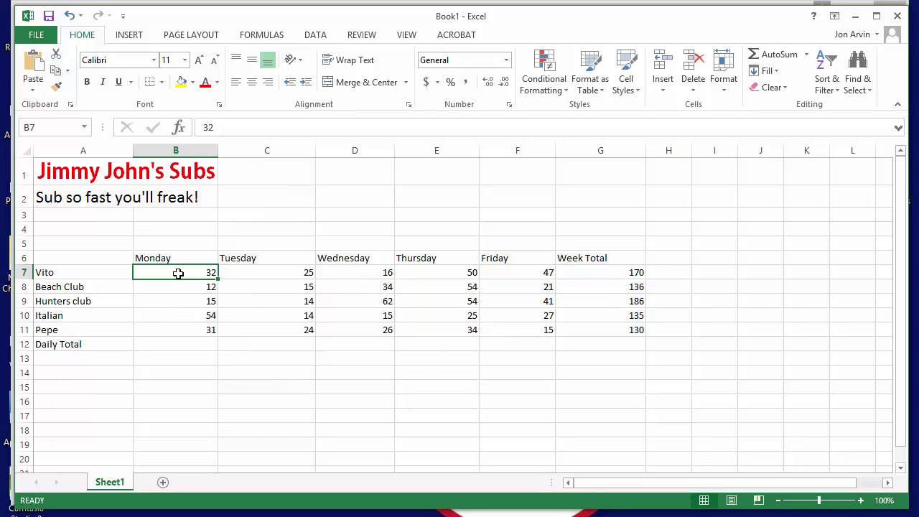
drag(178, 278, 165, 345)
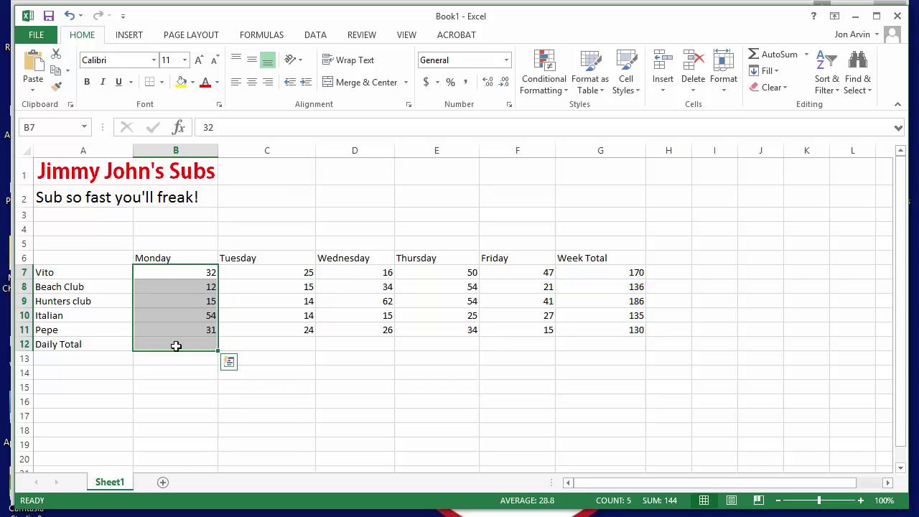
click(767, 55)
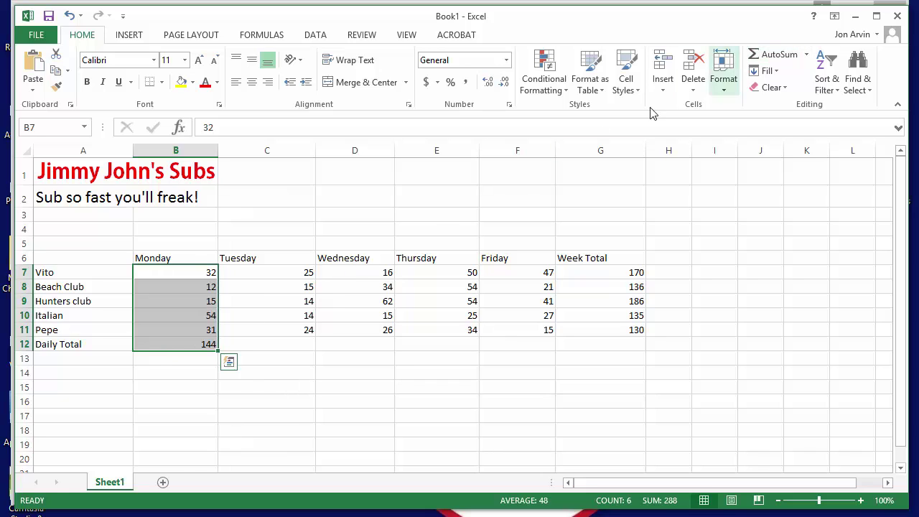
drag(271, 271, 268, 343)
click(777, 55)
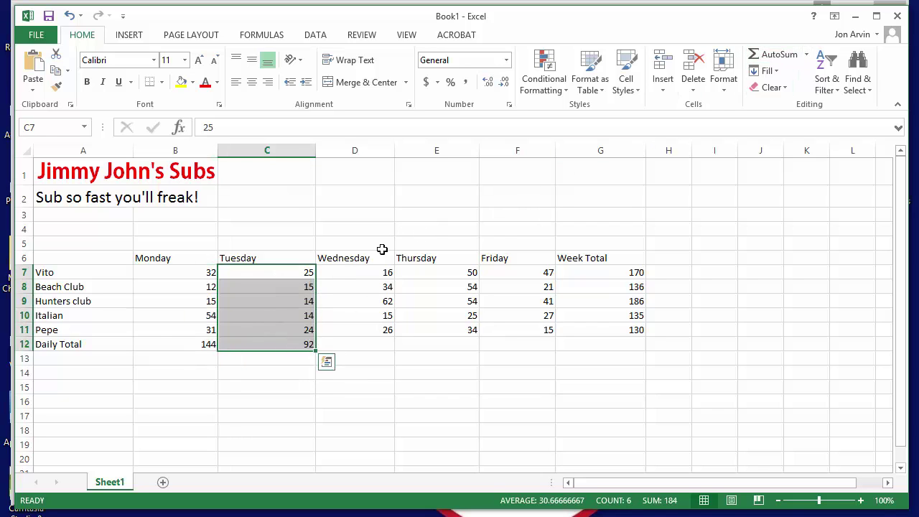
drag(361, 271, 359, 346)
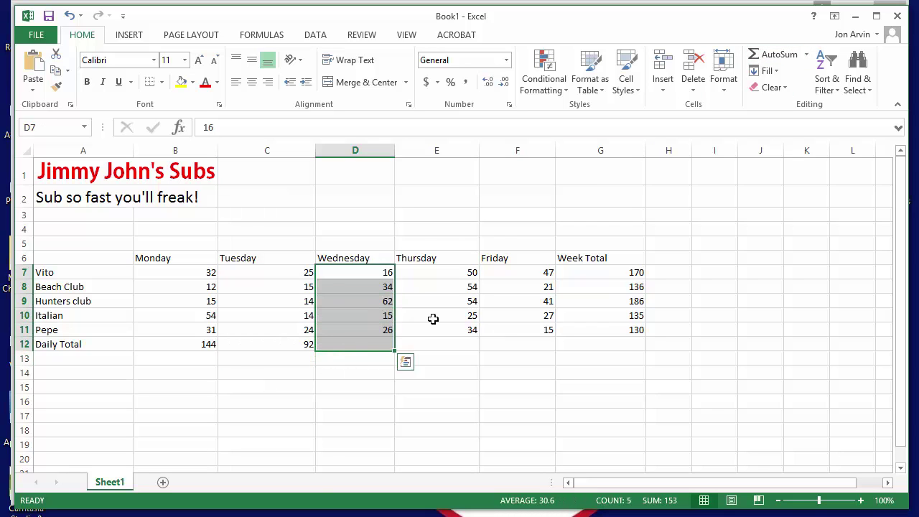
click(781, 55)
AutoSum the Thursday, Friday and Week Total columns into Daily Total cells E12, F12 and G12
drag(442, 272, 439, 344)
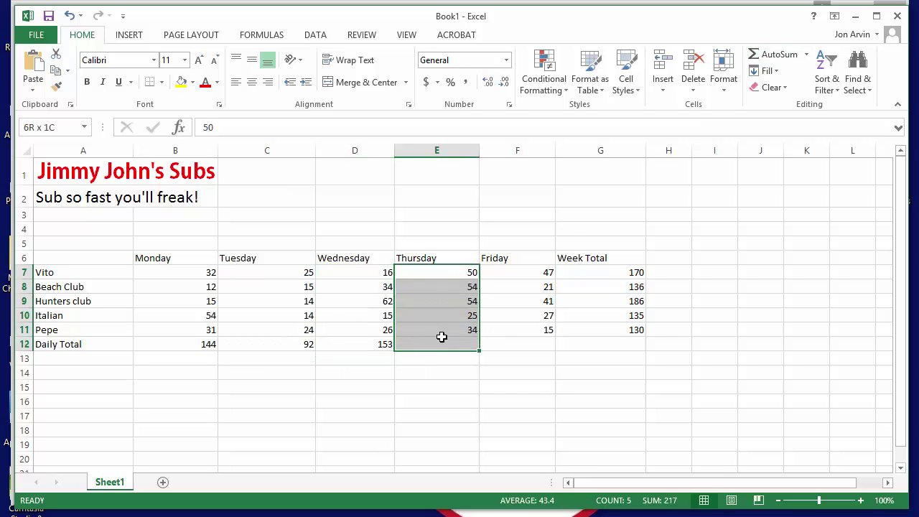
click(781, 56)
drag(516, 274, 507, 344)
click(775, 55)
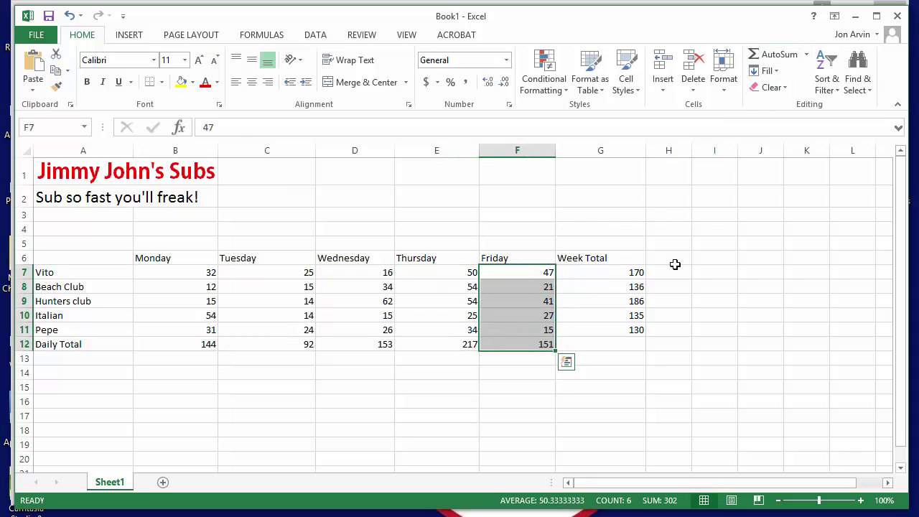
drag(613, 274, 606, 346)
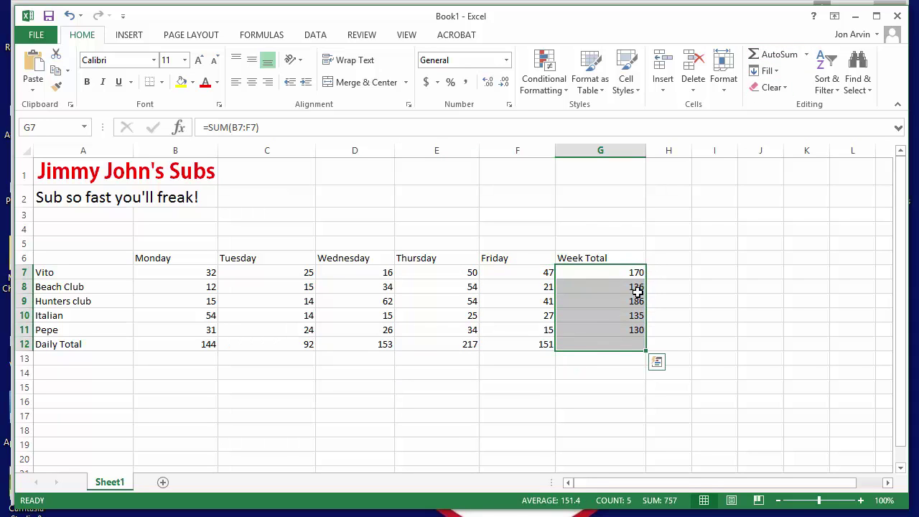
click(770, 58)
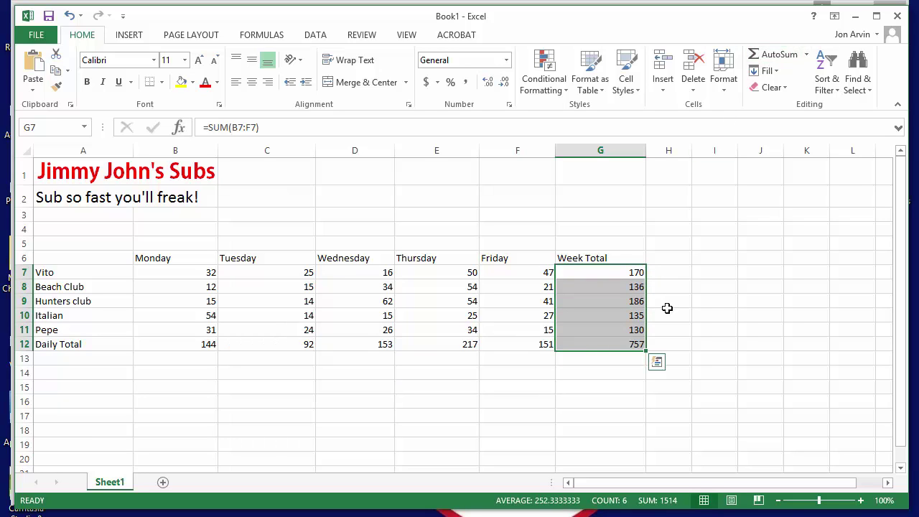
Center and bold the Monday to Friday and Week Total headers in B6:G6
click(623, 347)
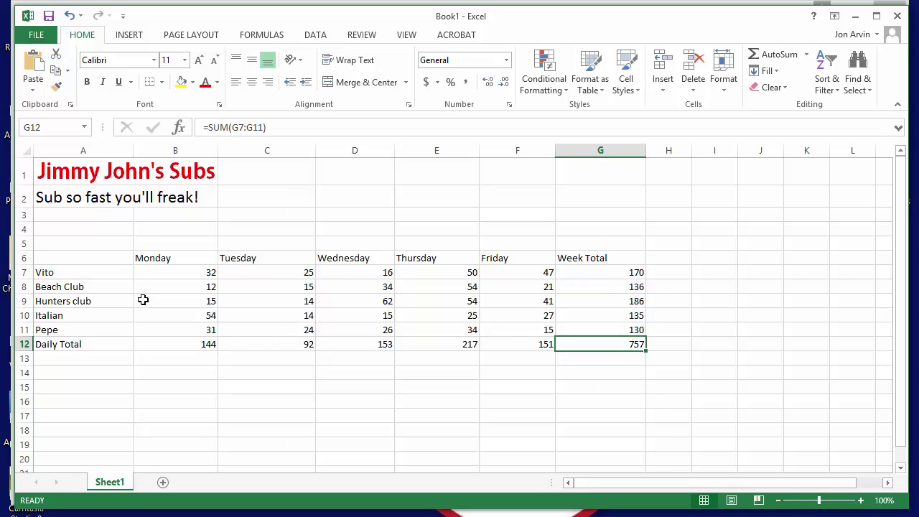
drag(158, 259, 585, 259)
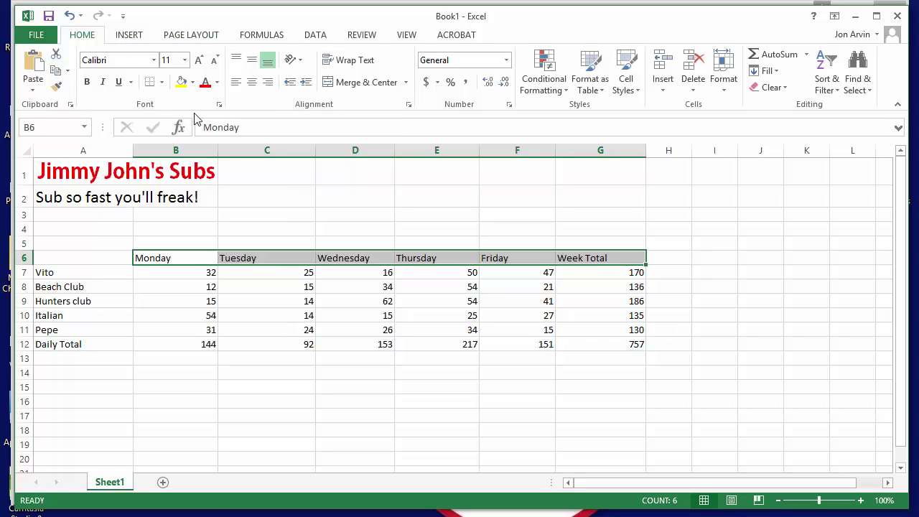
click(251, 82)
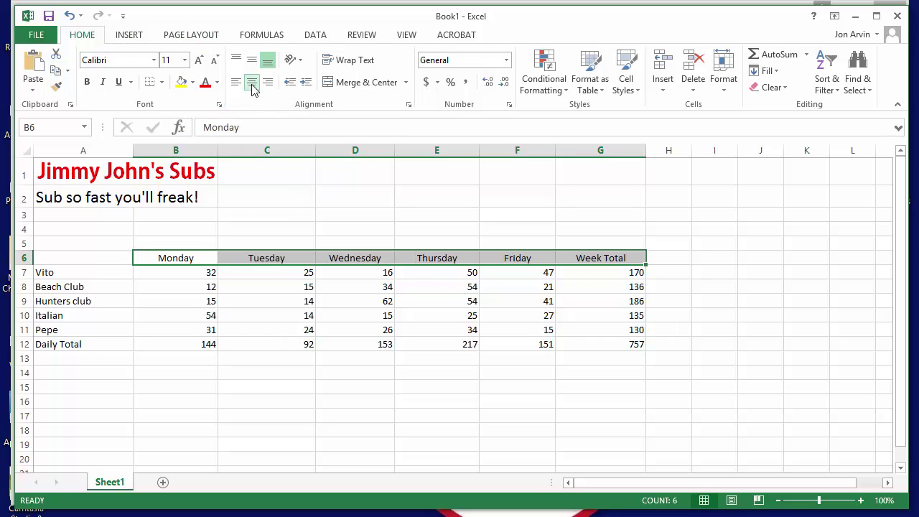
click(87, 82)
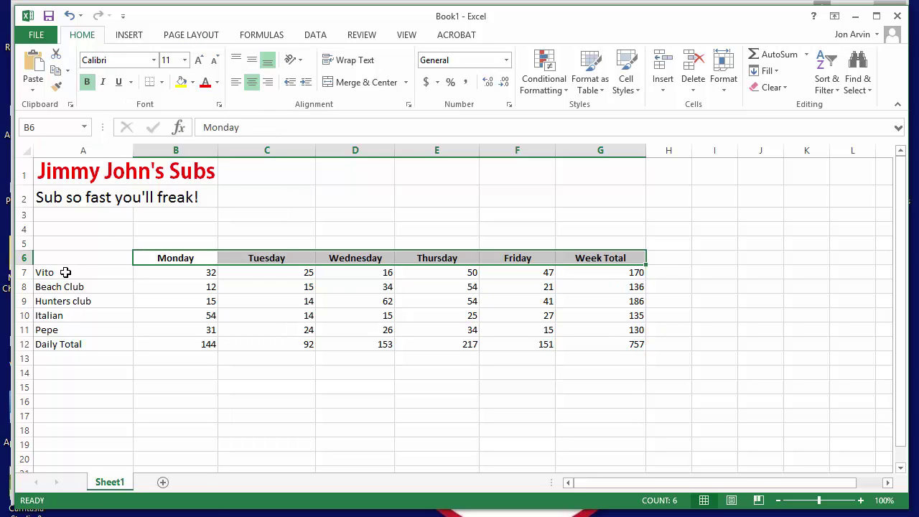
Bold and right-align the sandwich names and Daily Total label in A7:A12
drag(65, 272, 68, 346)
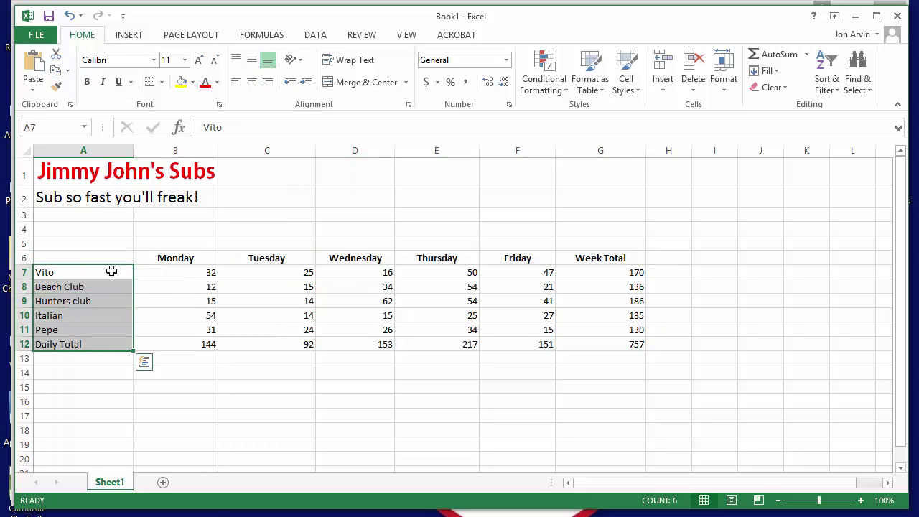
click(88, 83)
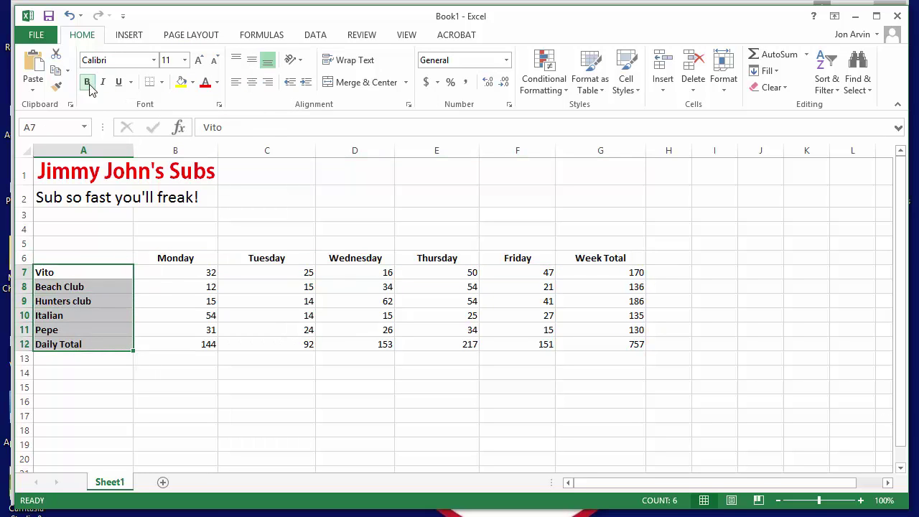
click(268, 83)
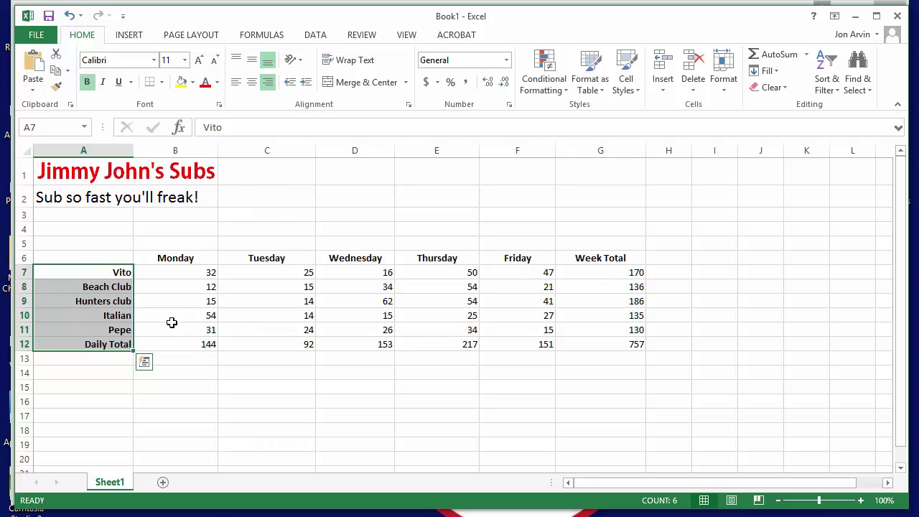
Center the sales figures and totals in B7:G12
drag(185, 272, 586, 344)
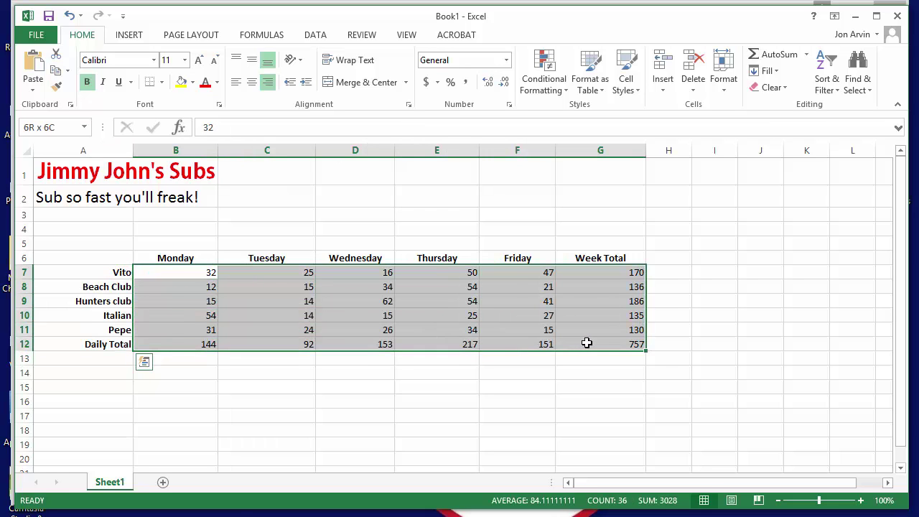
click(252, 83)
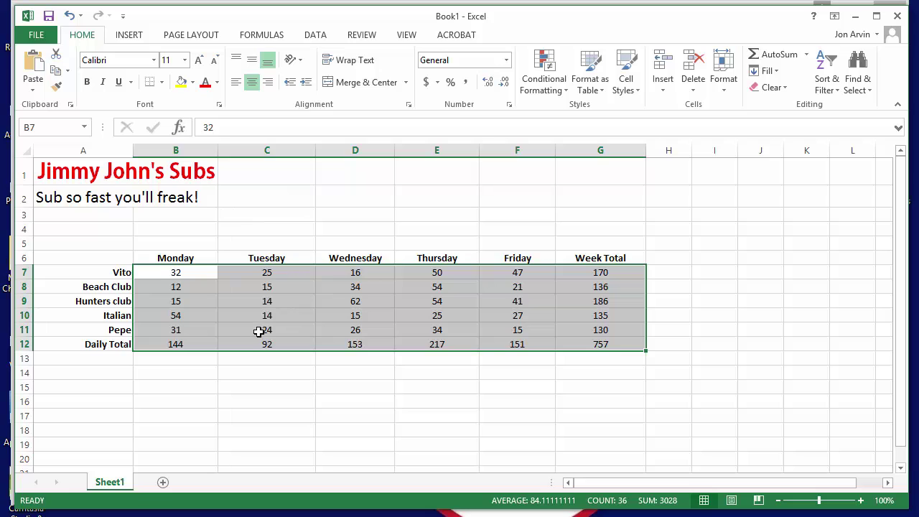
click(190, 261)
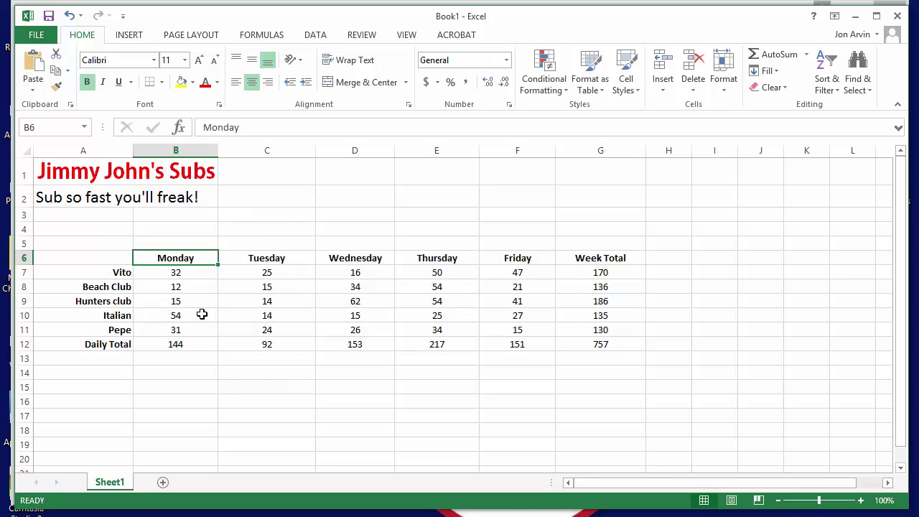
Fill the Vito row A7:G7 with light blue and the Beach Club row A8:G8 with darker blue
drag(53, 273, 586, 269)
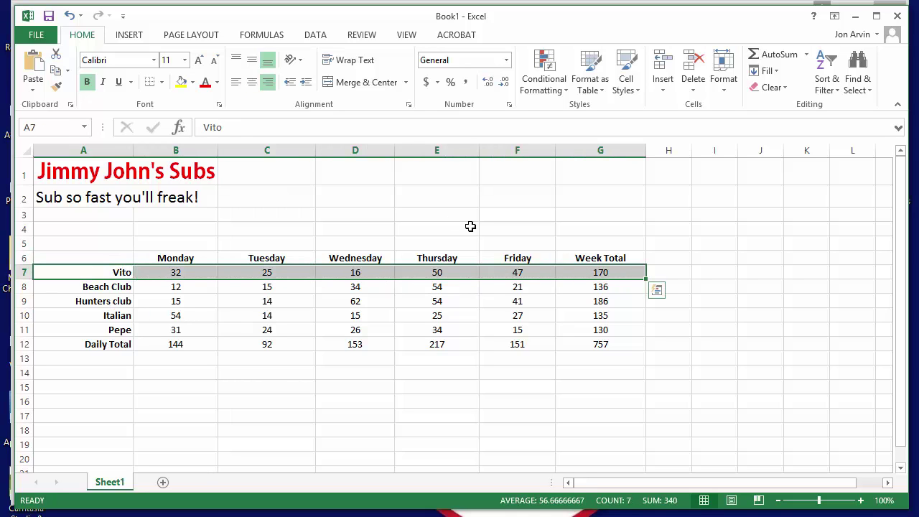
click(192, 84)
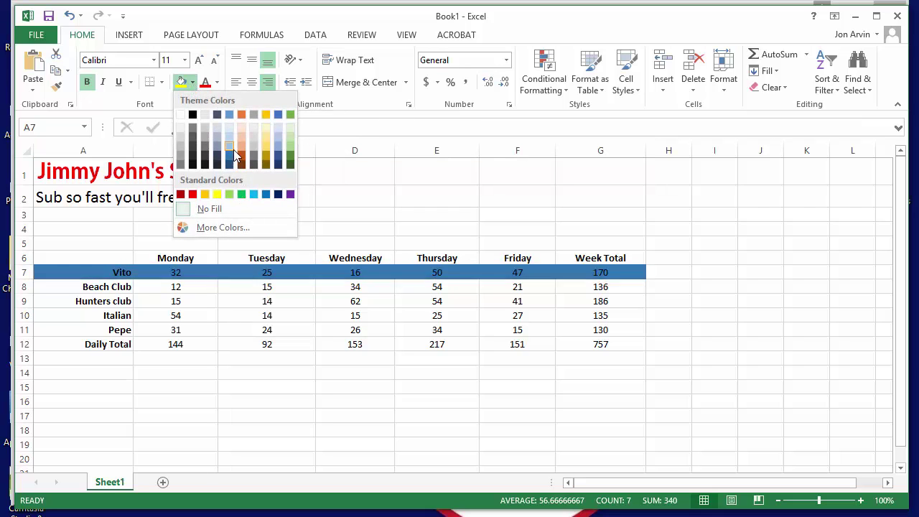
key(Escape)
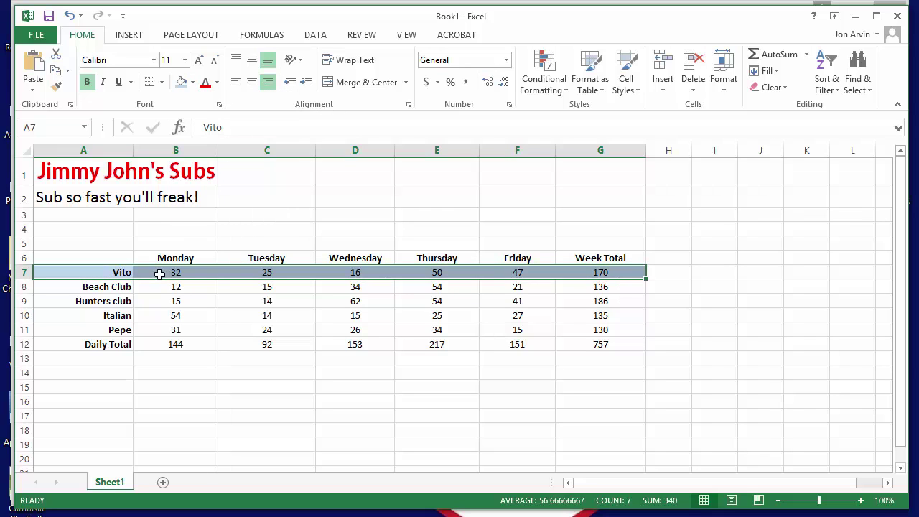
drag(112, 290, 578, 283)
click(192, 82)
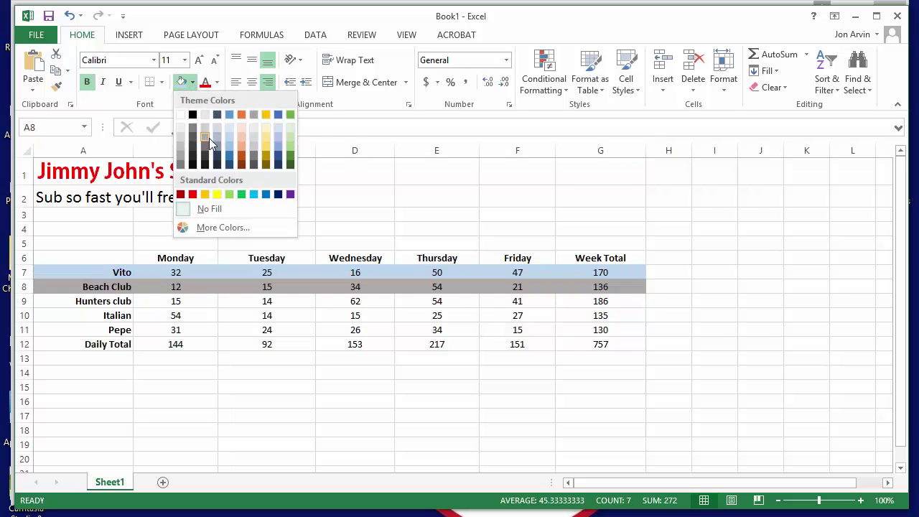
click(231, 159)
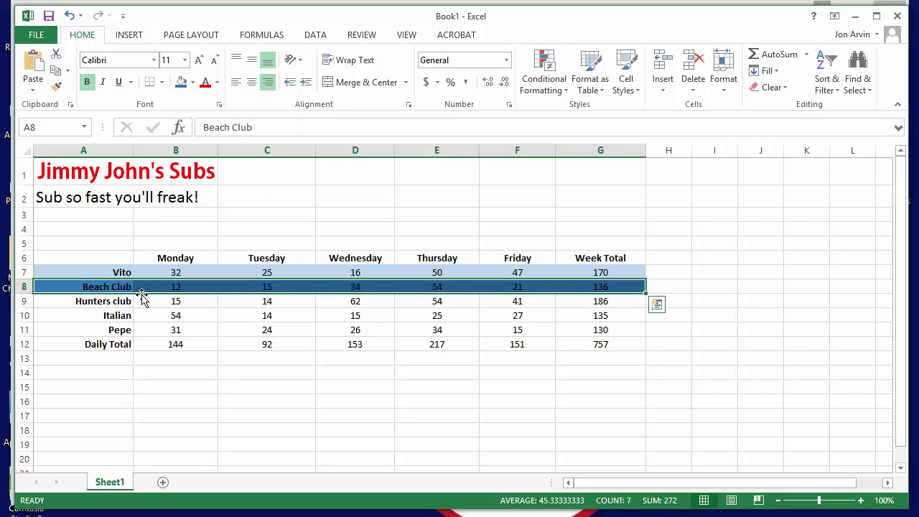
Fill the Hunters club row A9:G9 with light blue and the Italian row A10:G10 with darker blue
drag(119, 302, 582, 297)
click(193, 83)
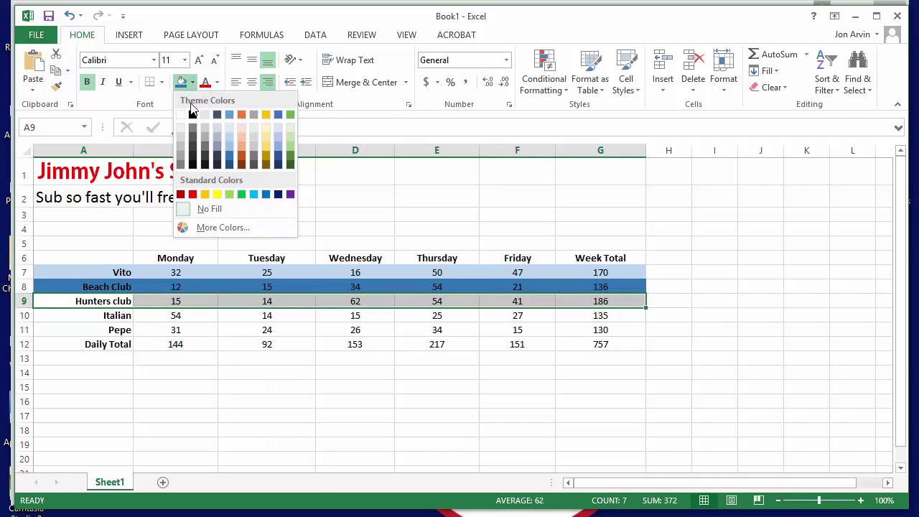
click(229, 138)
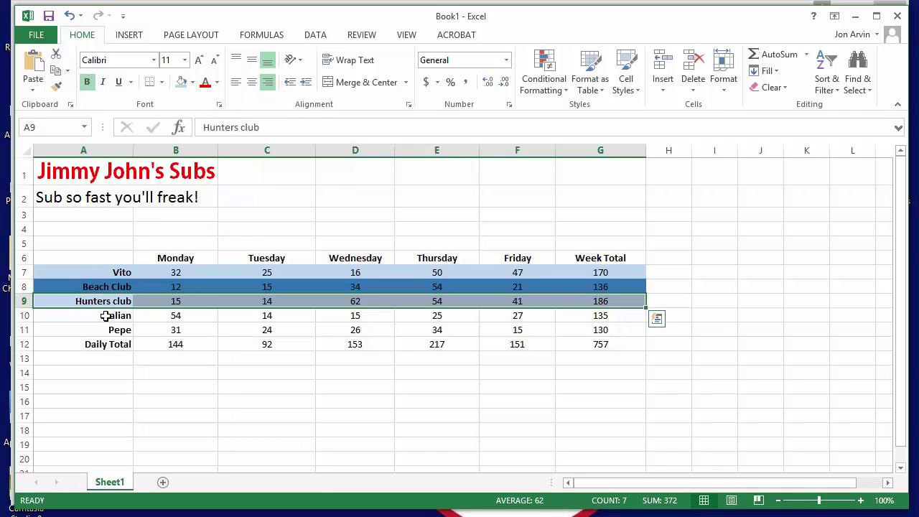
drag(106, 316, 570, 317)
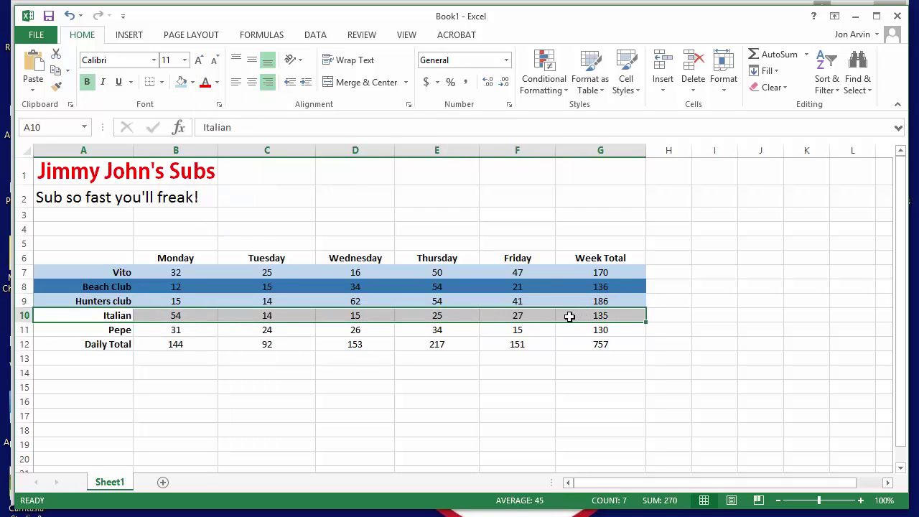
click(192, 83)
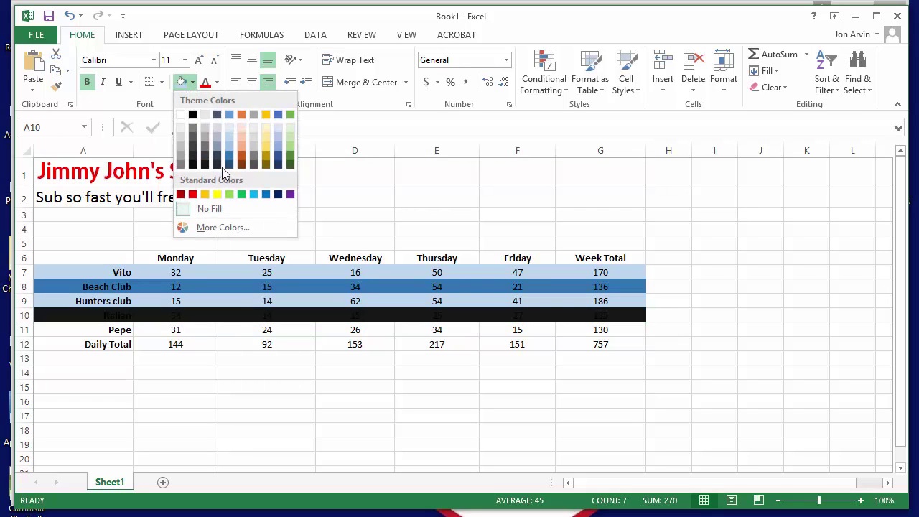
click(229, 157)
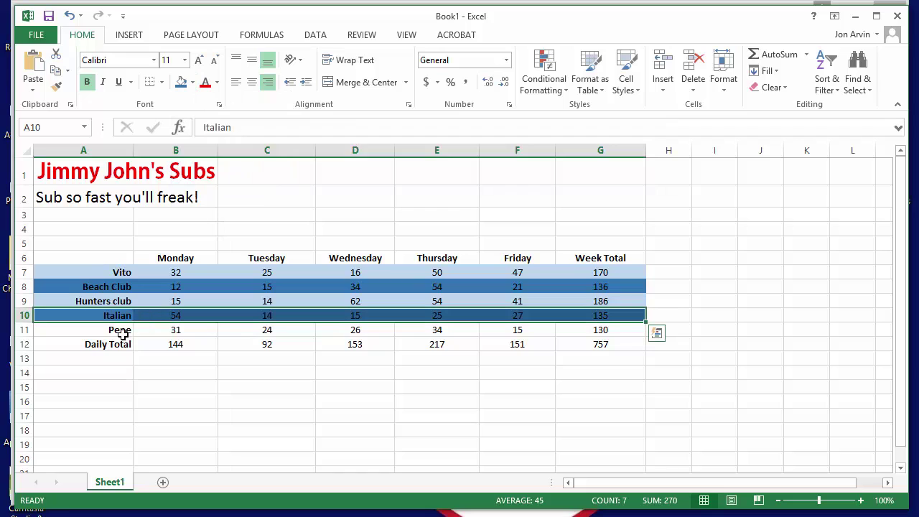
Fill the Pepe row A11:G11 with light blue and the Daily Total row A12:G12 with darker blue
drag(125, 330, 595, 328)
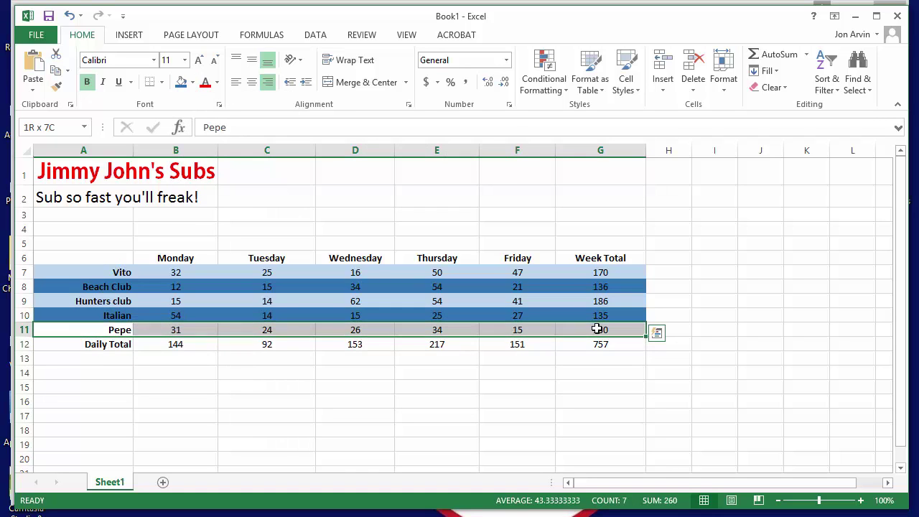
click(192, 81)
click(228, 134)
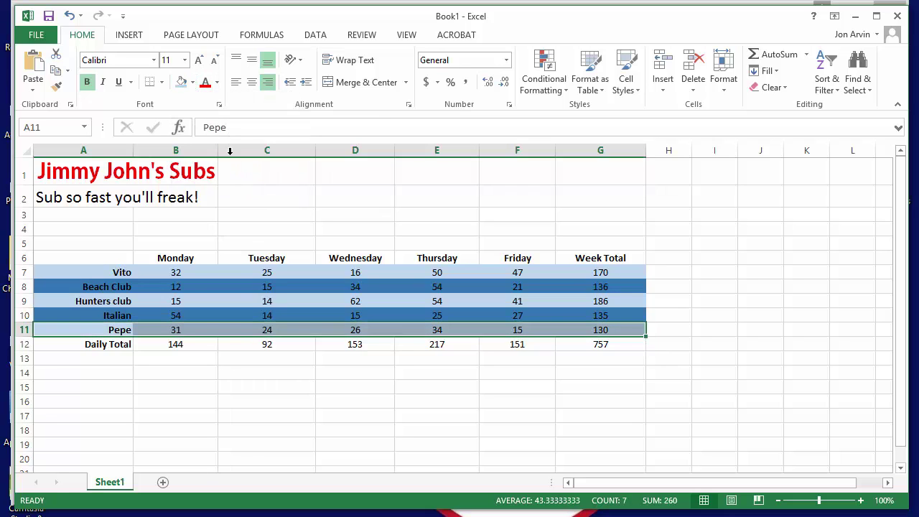
drag(119, 343, 577, 342)
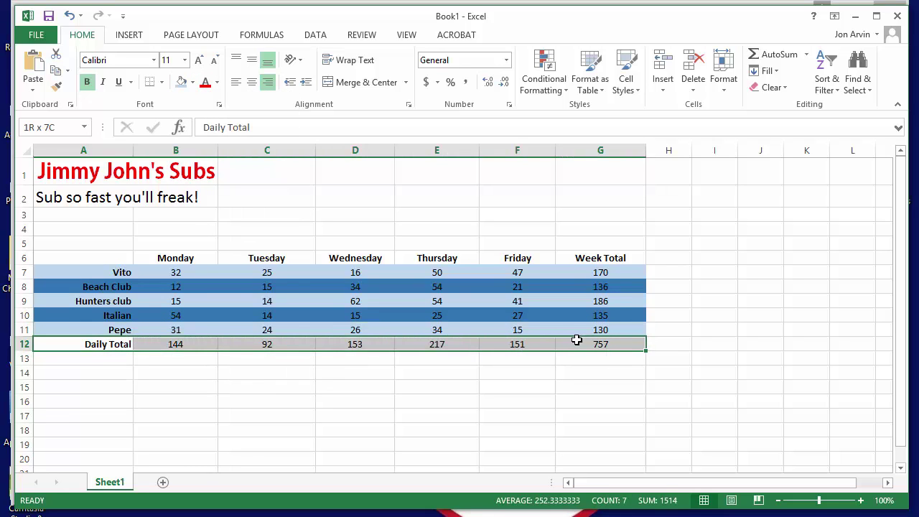
click(193, 82)
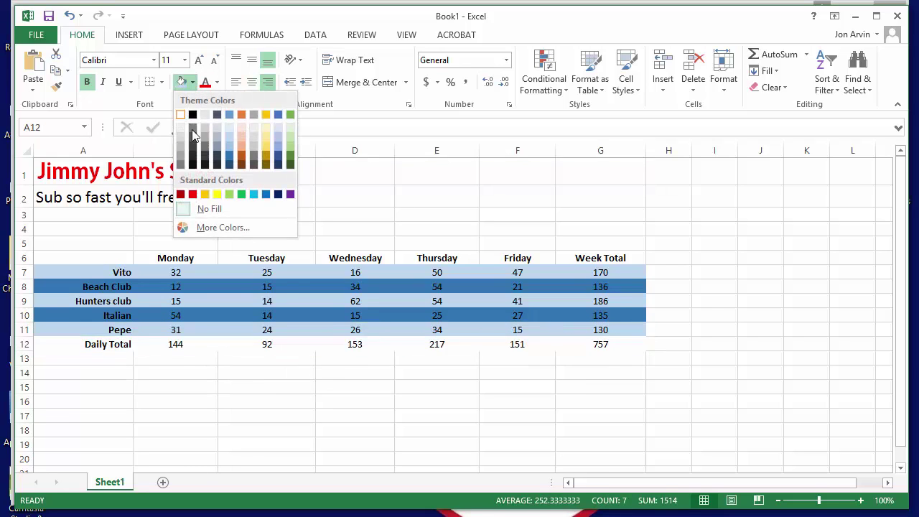
click(231, 163)
click(169, 178)
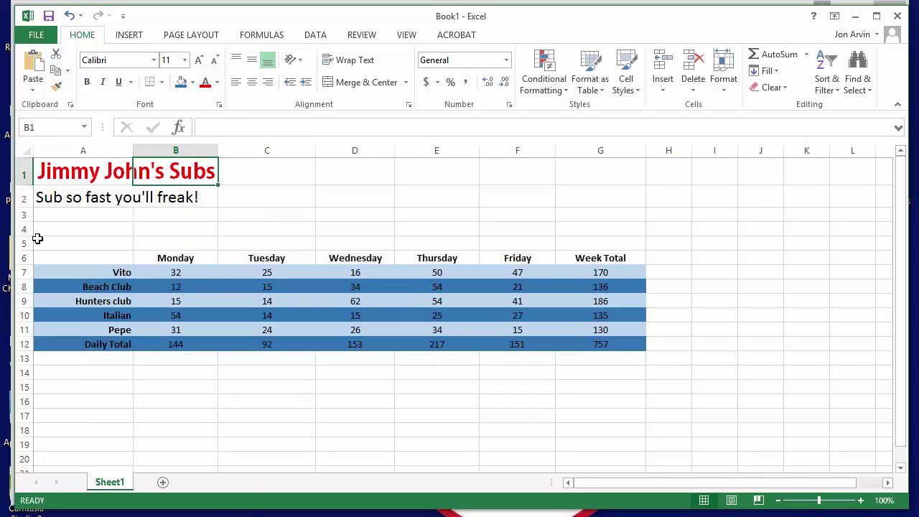
Check the title, tagline, sandwich names, weekday headers, and Week Total and Daily Total labels
click(80, 172)
drag(68, 203, 165, 213)
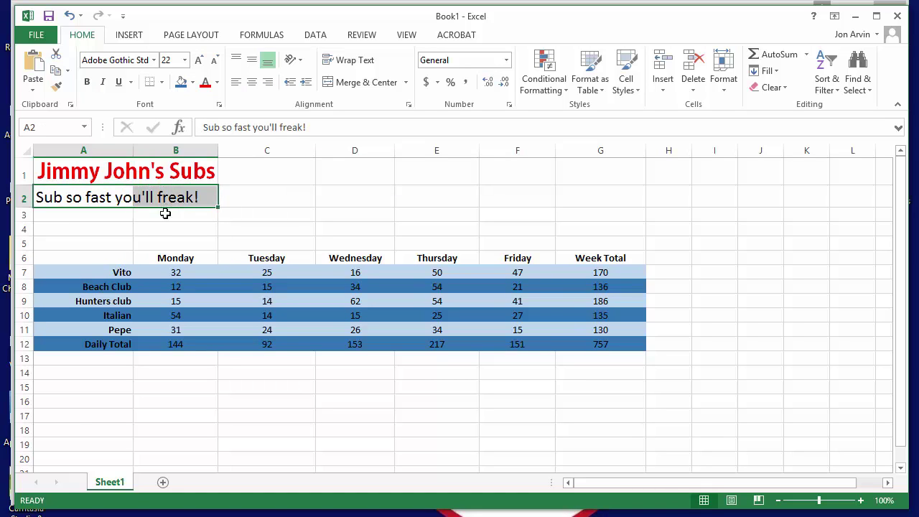
drag(93, 275, 100, 328)
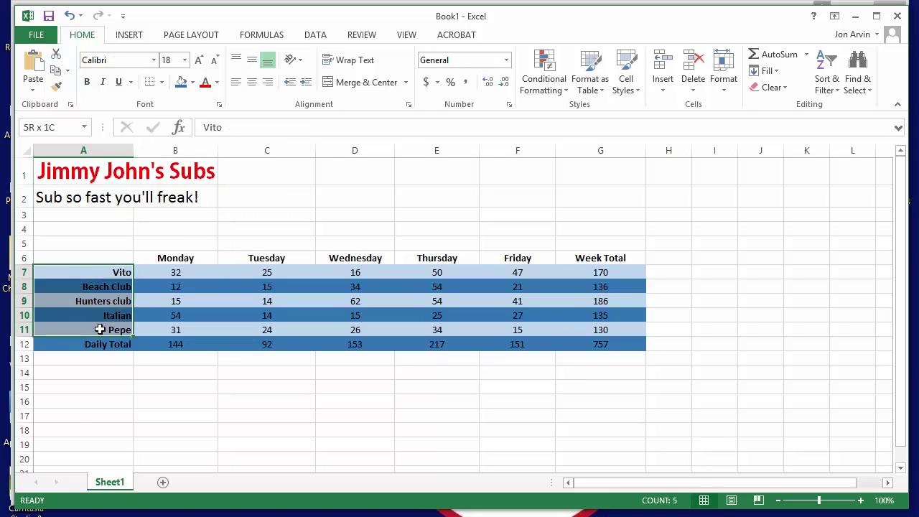
drag(176, 261, 523, 256)
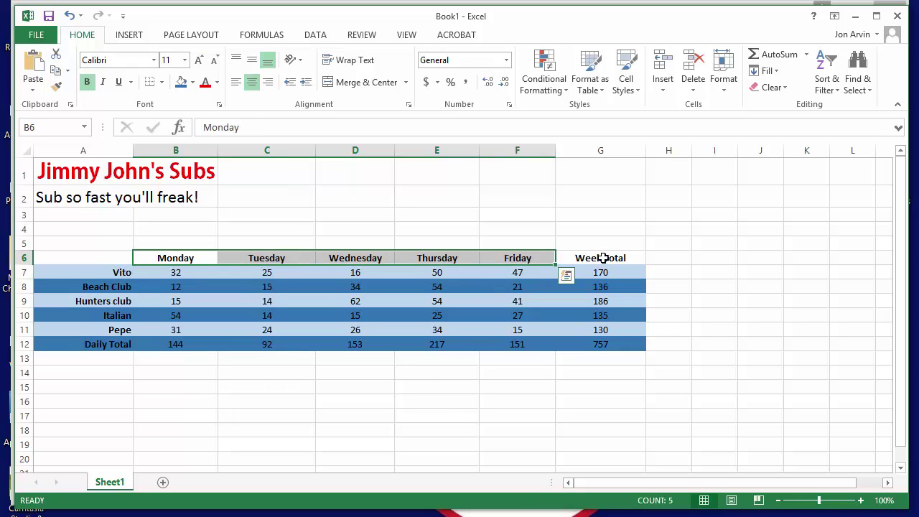
click(602, 257)
click(120, 348)
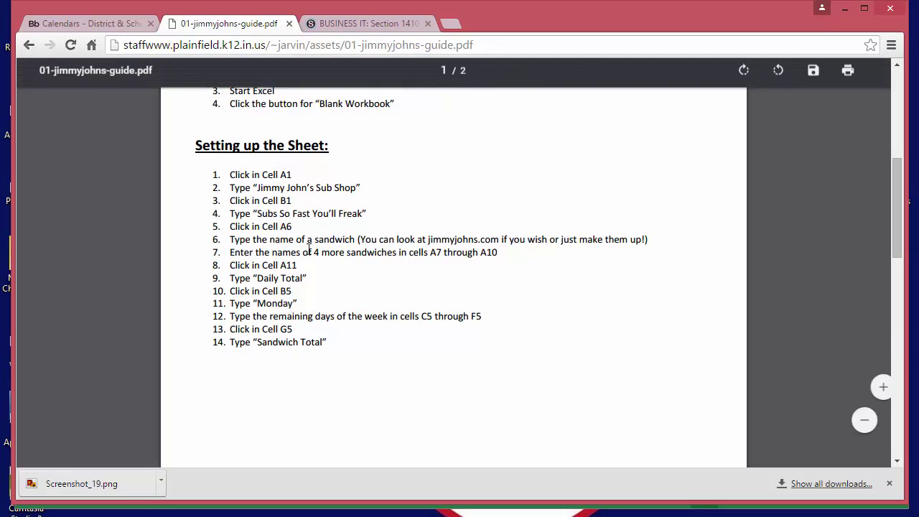
Switch to the browser and review the sheet setup, totals, final formatting and saving instructions in 01-jimmyjohns-guide.pdf
scroll(309, 237, up, 3)
scroll(310, 242, down, 2)
scroll(310, 242, down, 15)
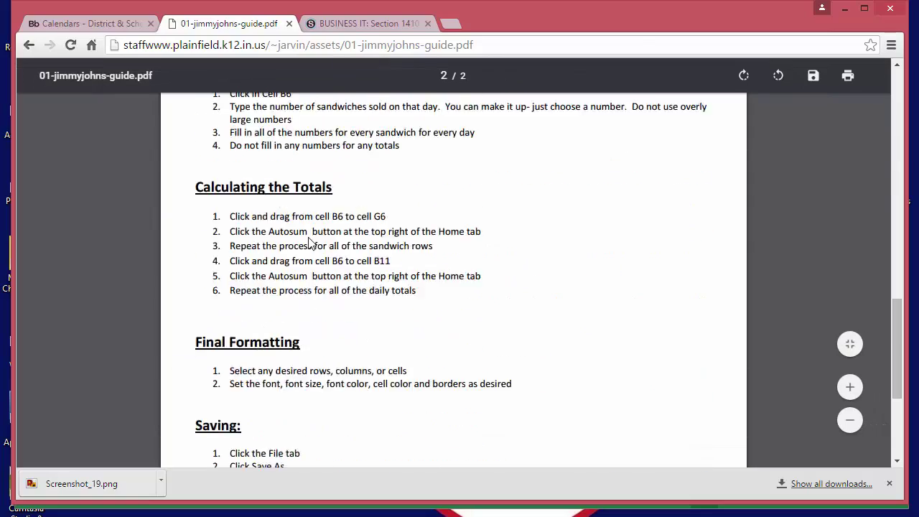
scroll(310, 243, up, 15)
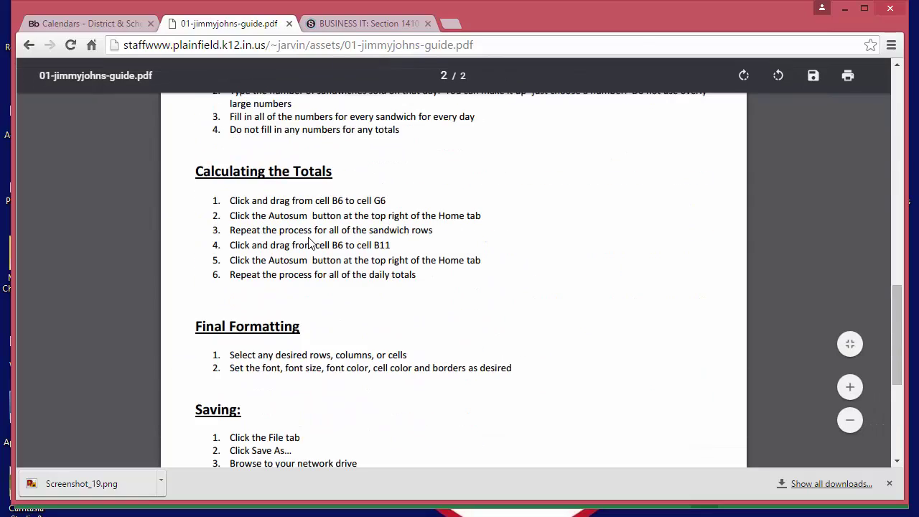
scroll(310, 243, up, 2)
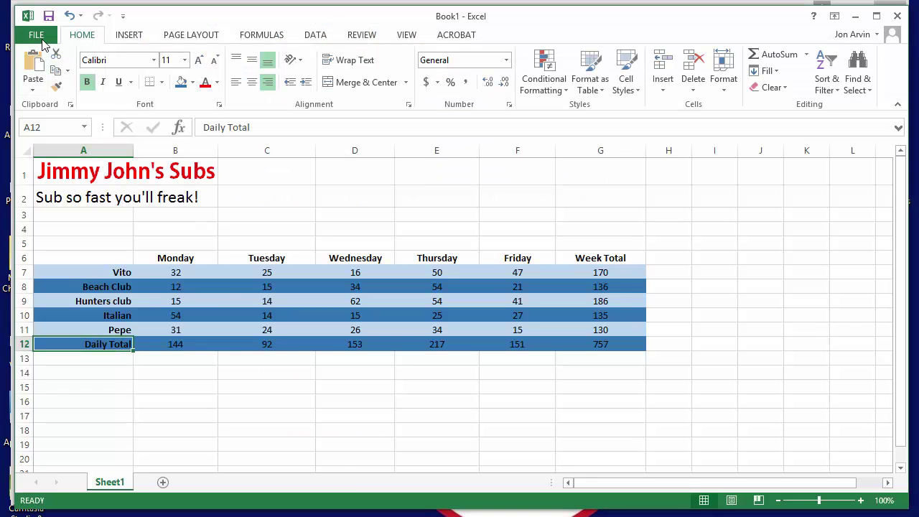
Save the workbook as an Excel Workbook named excel1 on the personal network drive, replacing the existing file
click(37, 35)
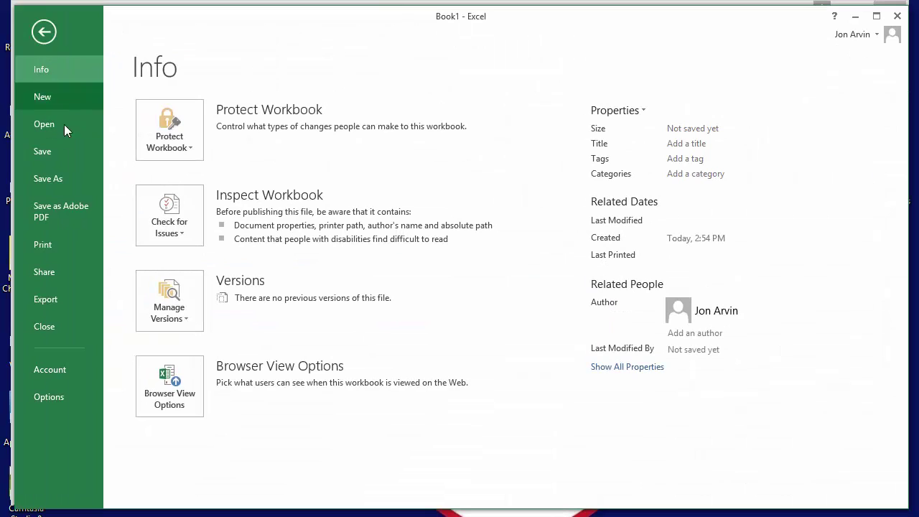
click(65, 179)
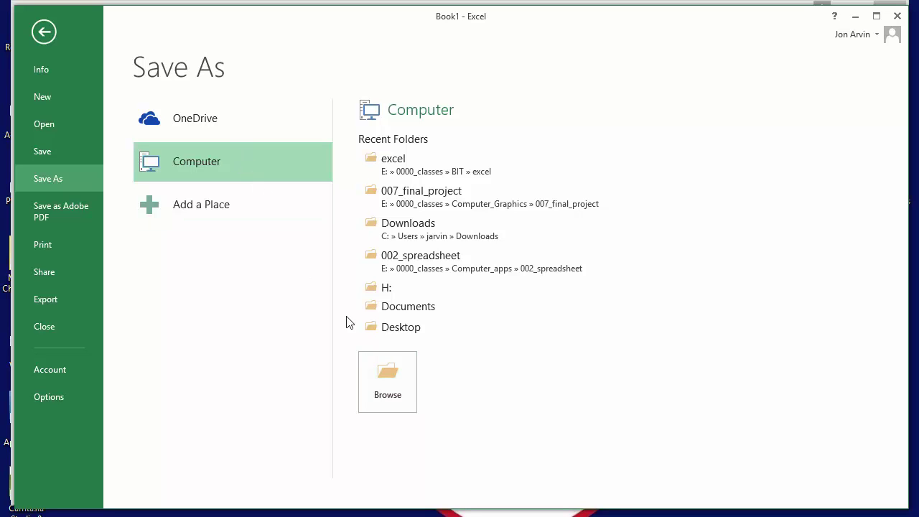
click(381, 371)
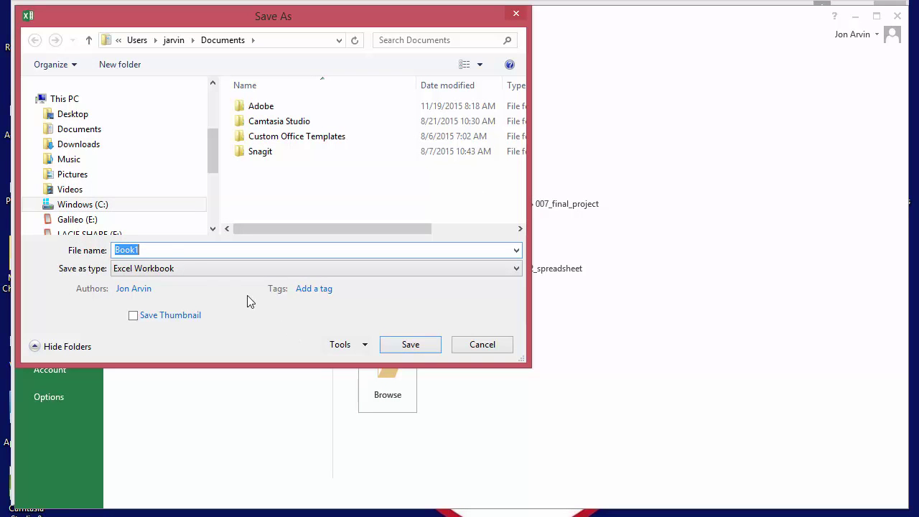
drag(210, 149, 212, 186)
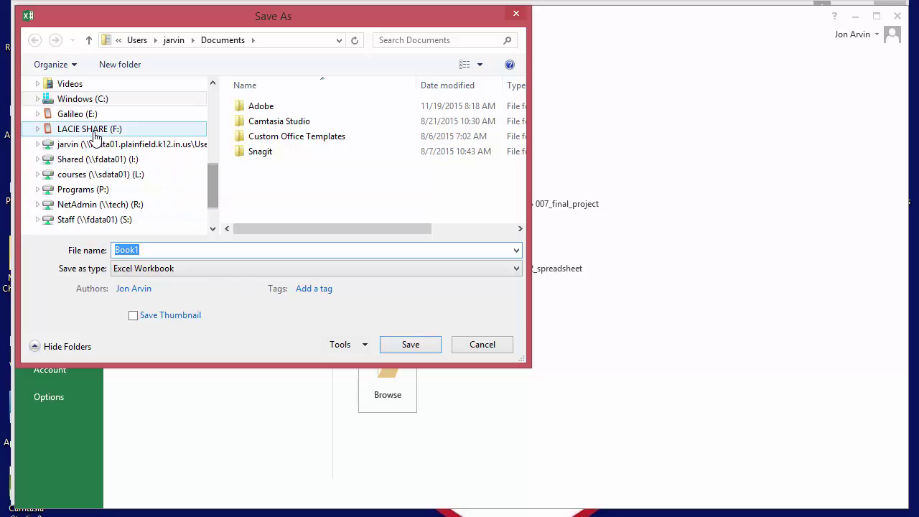
click(68, 146)
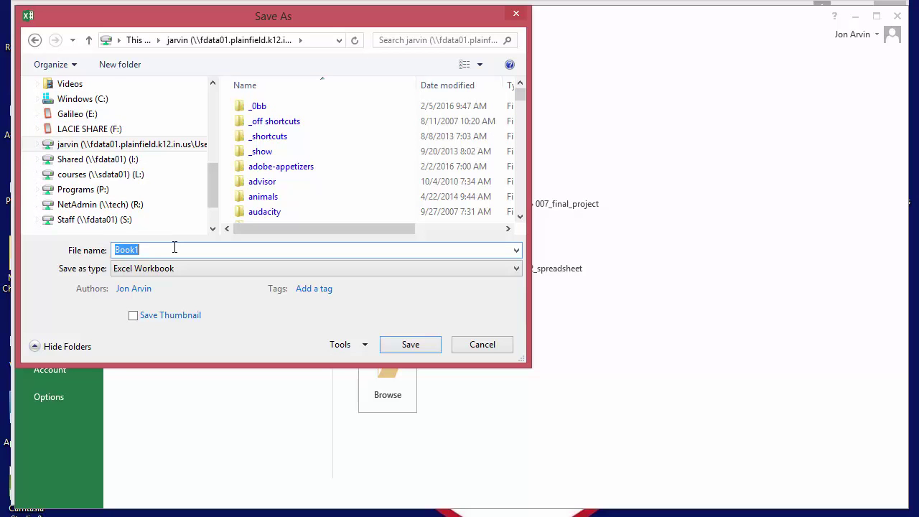
text(exce)
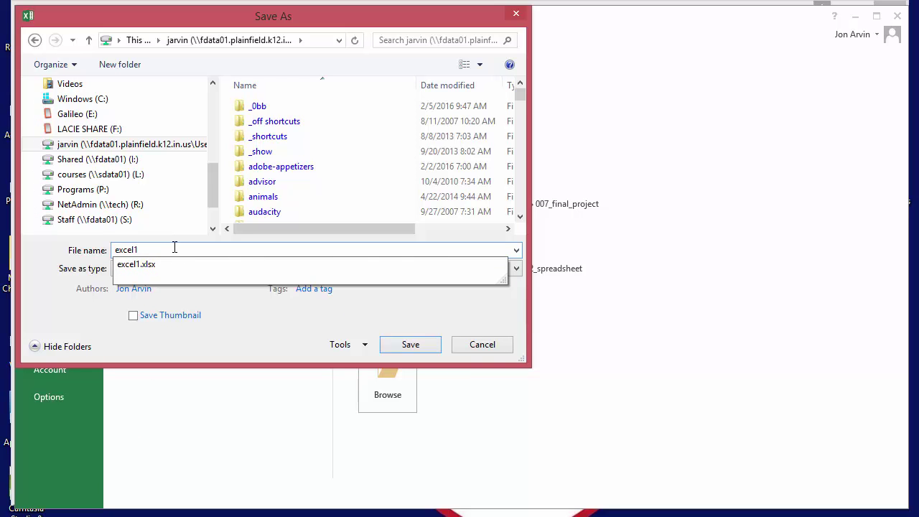
text(l1)
click(402, 344)
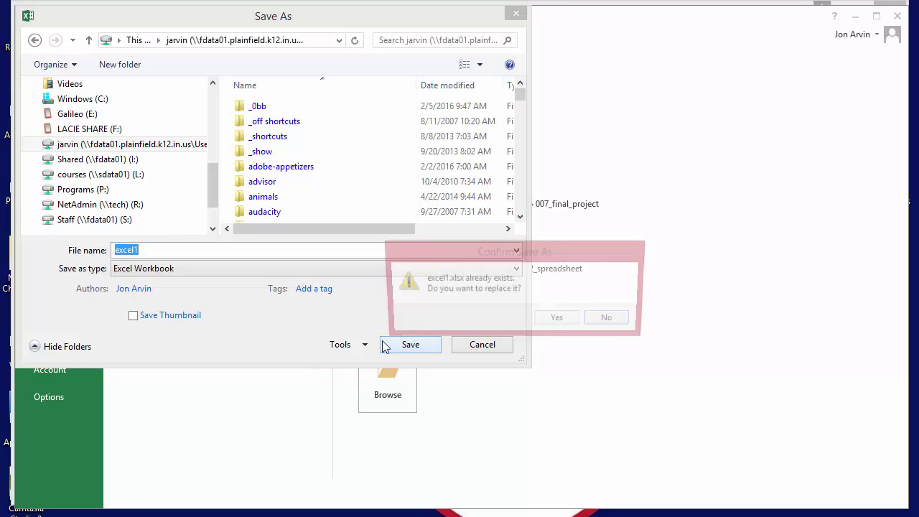
click(558, 321)
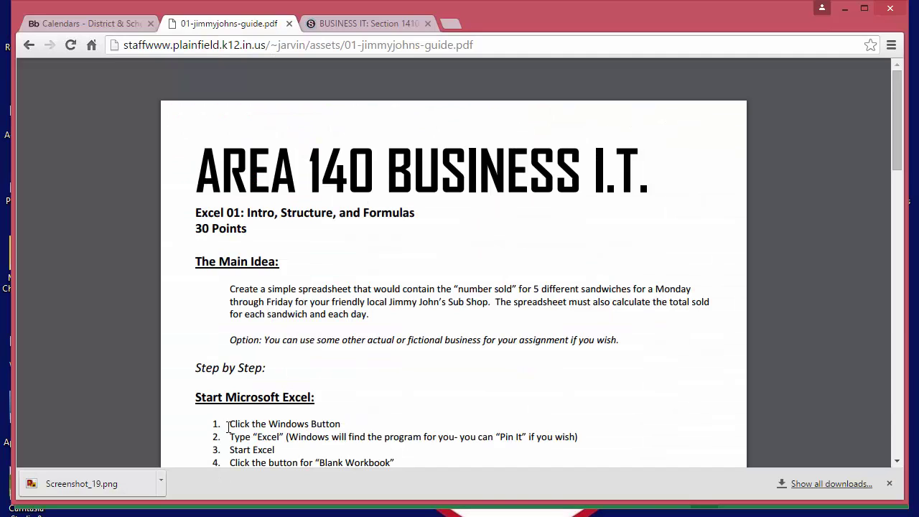
Switch to the BUSINESS IT: Section 1410 course page in the browser and expand the 04 Excel folder to locate the Excel 01:Intro-Structure-Formula assignment
click(363, 23)
click(169, 313)
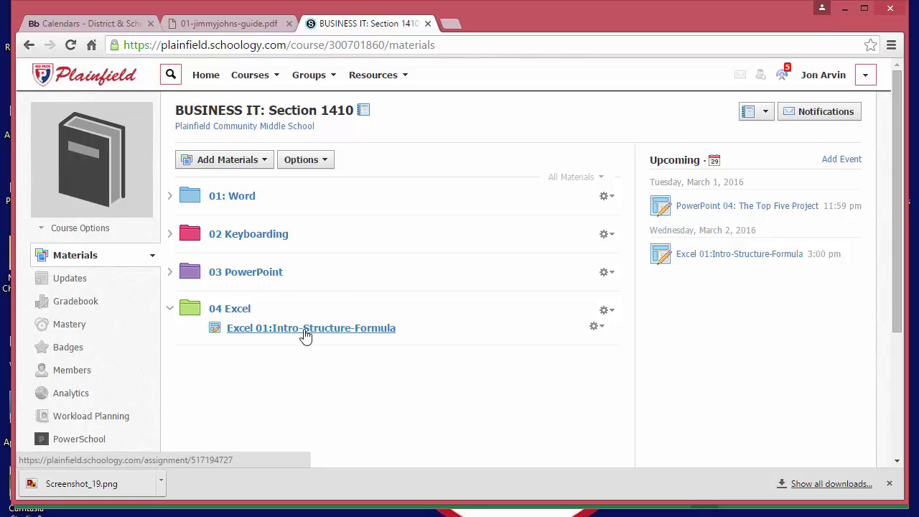
drag(306, 334, 480, 407)
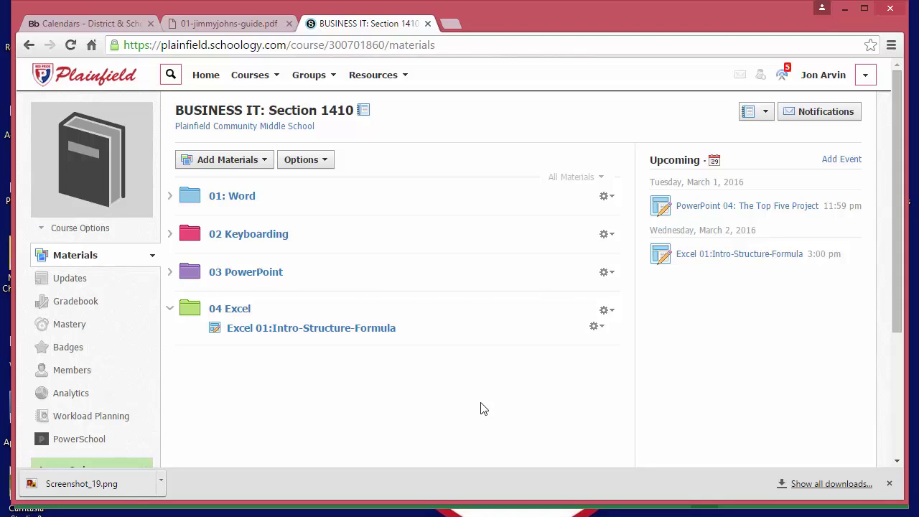